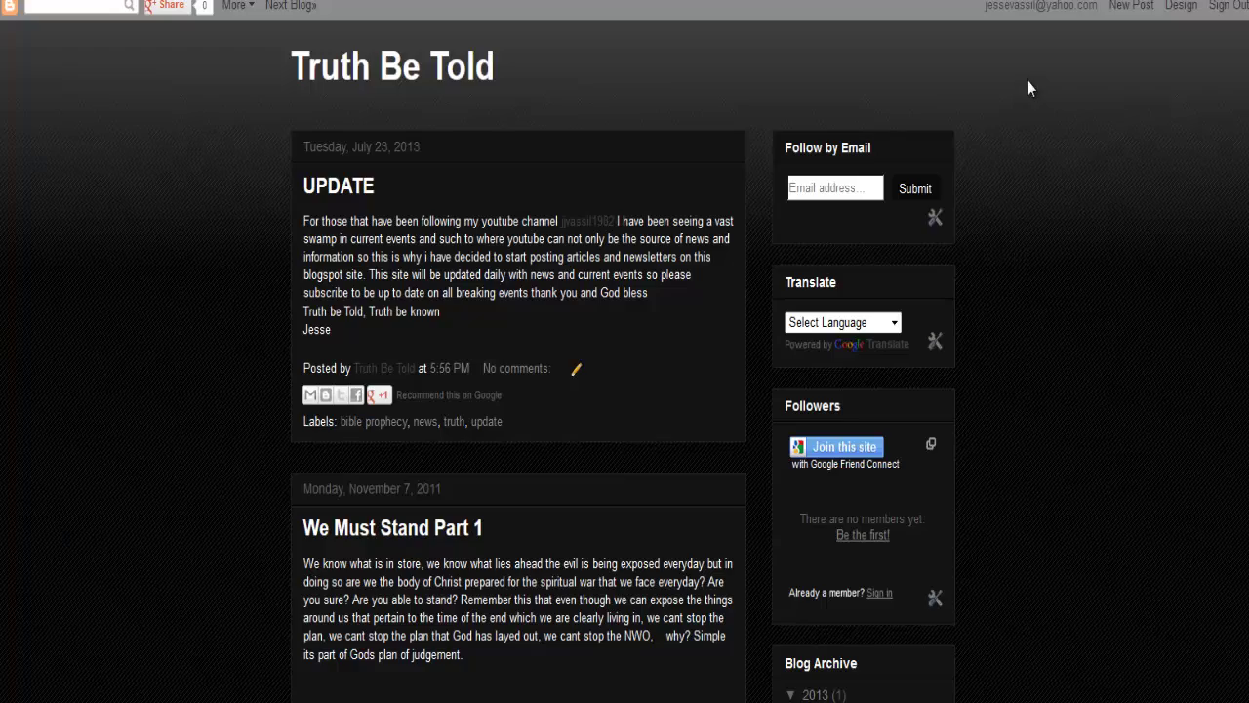
pyautogui.scroll(-1, 1215, 276)
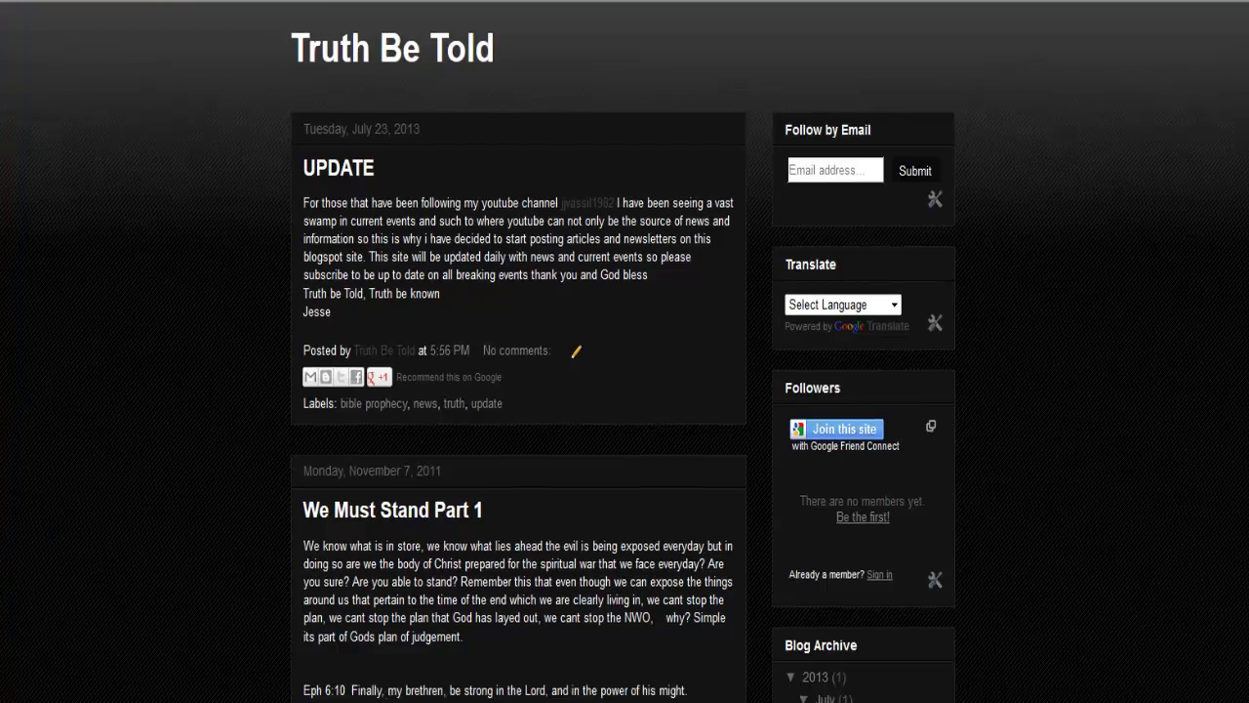
pyautogui.scroll(-2, 1215, 276)
pyautogui.scroll(-2, 1215, 276)
pyautogui.scroll(-3, 1215, 276)
pyautogui.scroll(-1, 1200, 283)
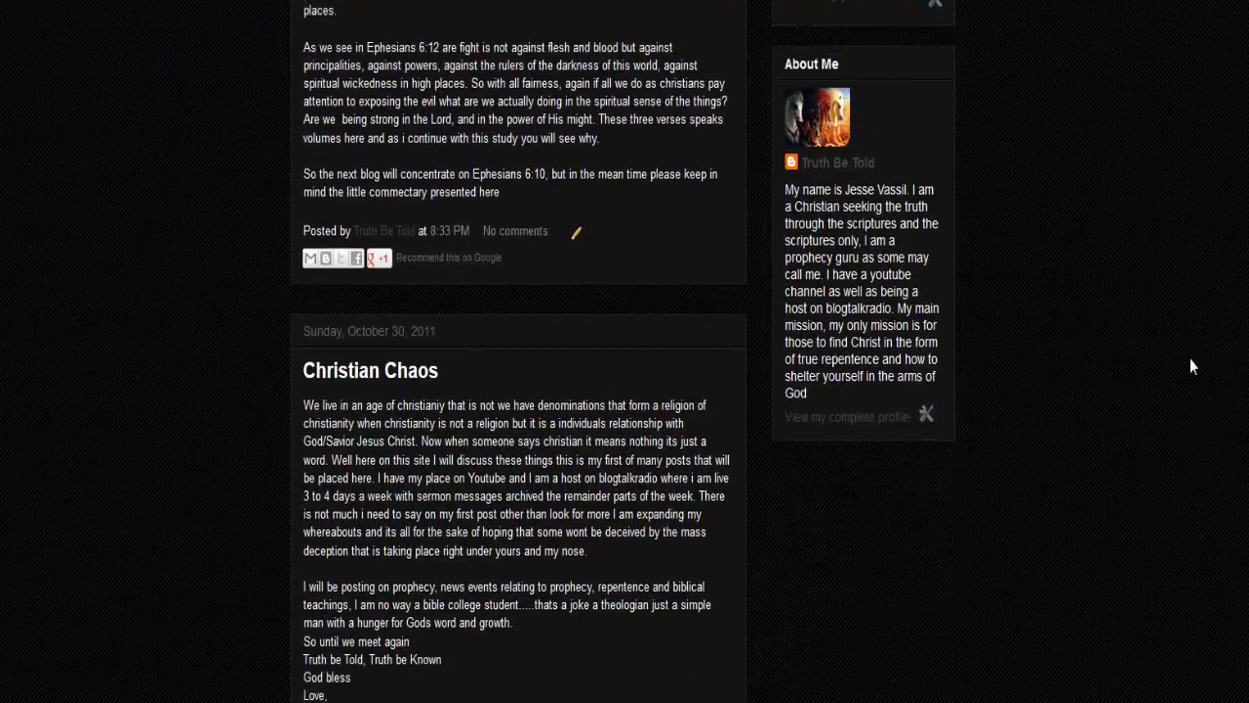
pyautogui.scroll(-3, 1190, 391)
pyautogui.scroll(-2, 1190, 469)
pyautogui.scroll(4, 1201, 390)
pyautogui.scroll(5, 1215, 309)
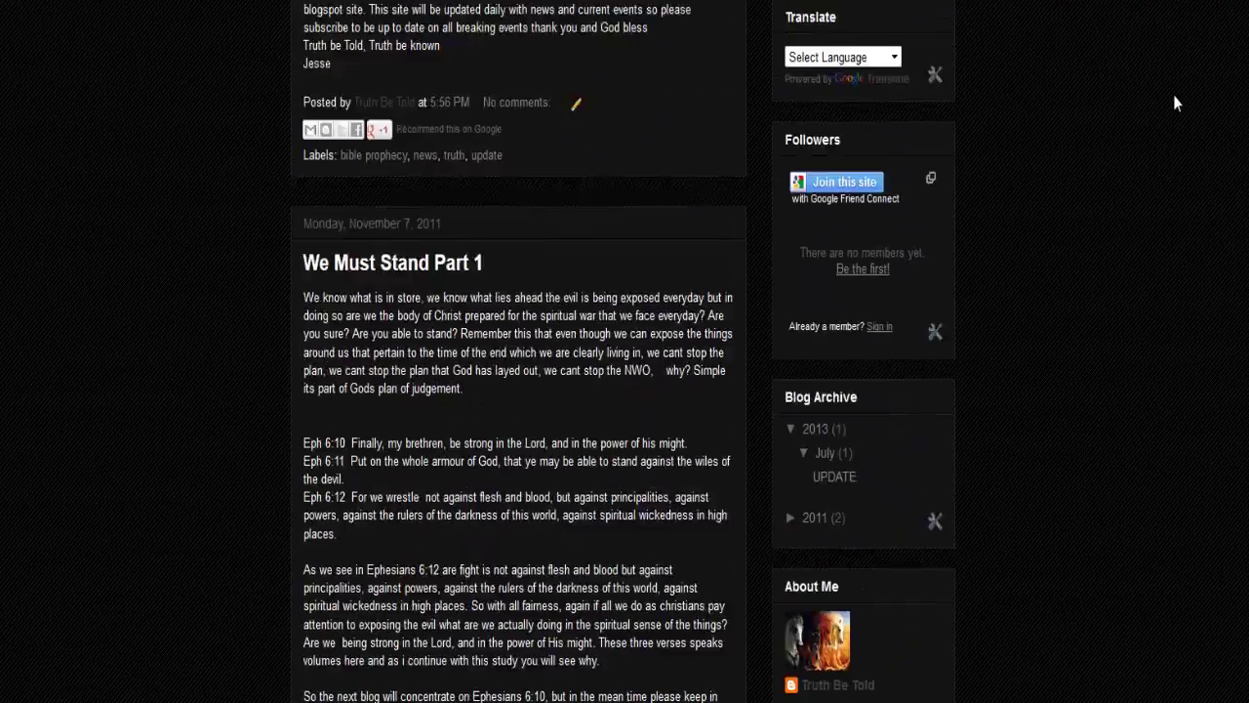
pyautogui.scroll(2, 1174, 103)
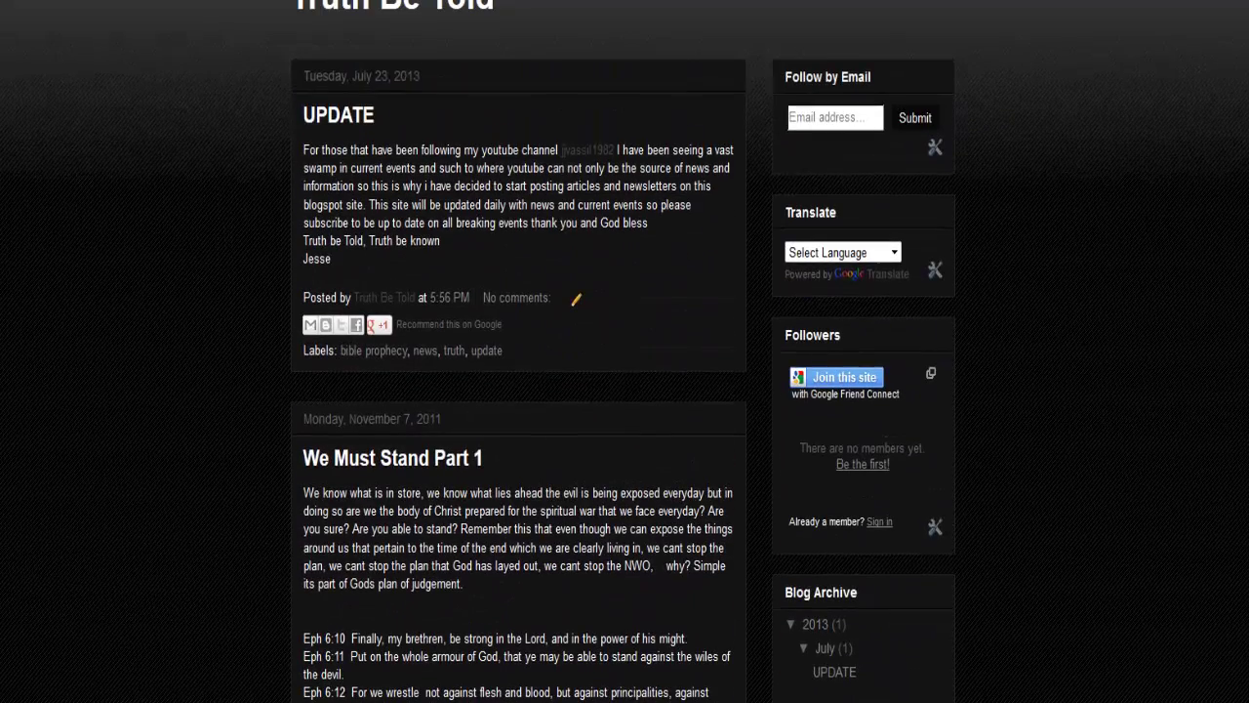
pyautogui.scroll(1, 624, 352)
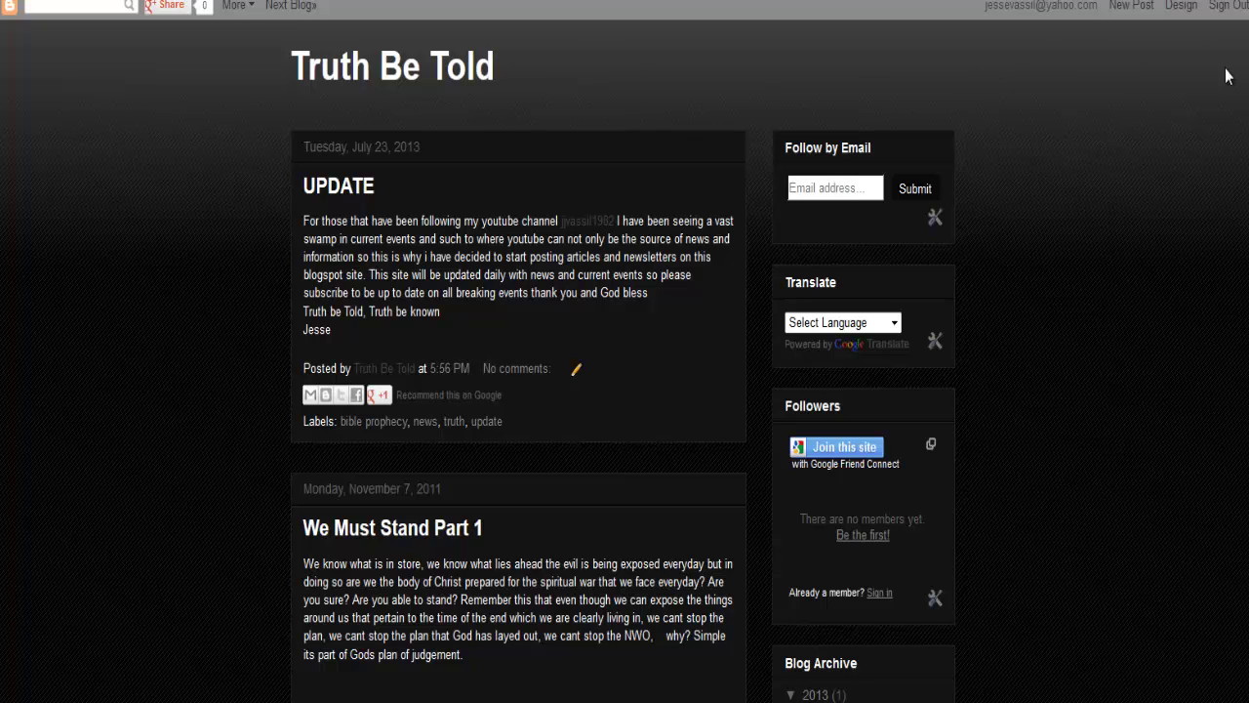
pyautogui.scroll(-1, 625, 352)
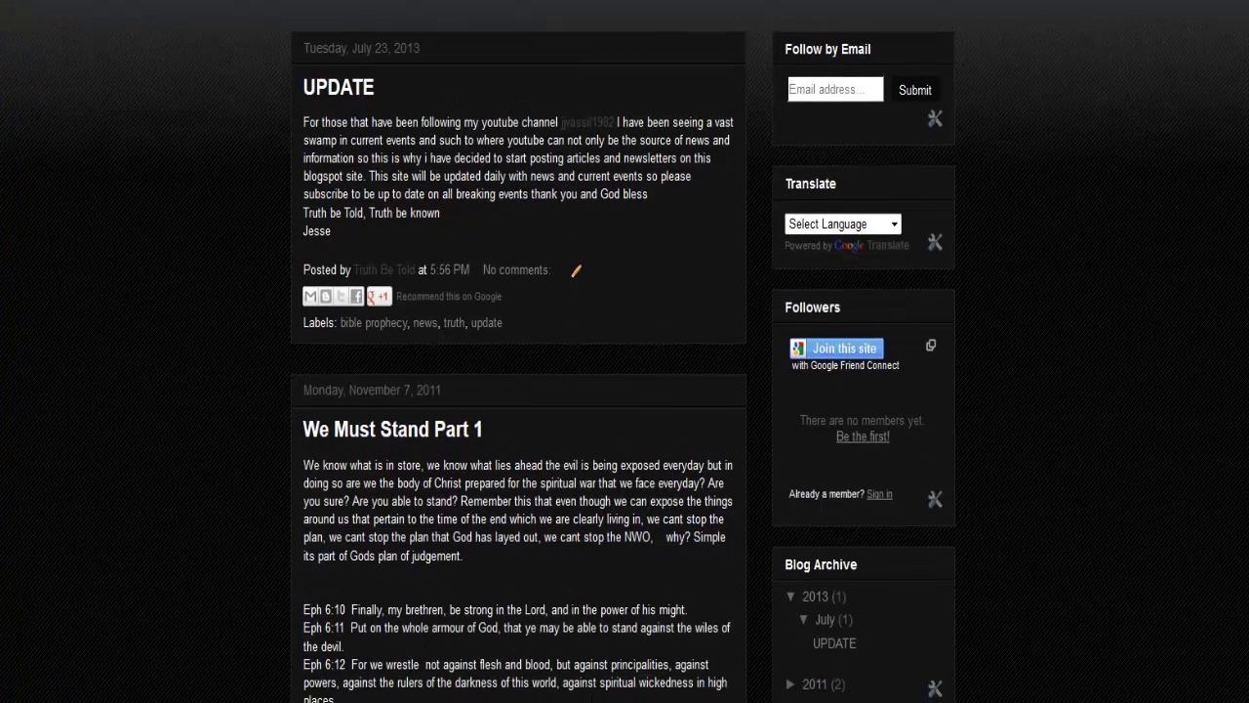
pyautogui.scroll(-1, 624, 351)
pyautogui.scroll(-1, 624, 352)
pyautogui.scroll(-3, 625, 352)
pyautogui.scroll(-2, 625, 351)
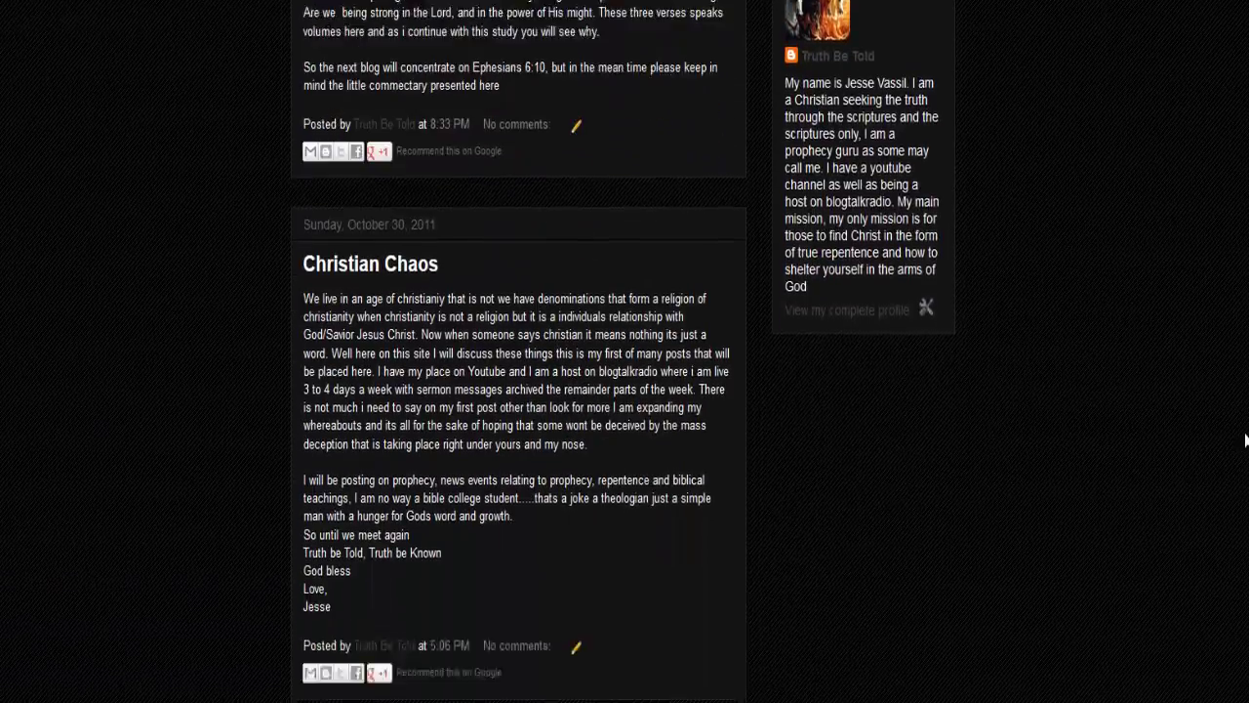
pyautogui.scroll(3, 1201, 128)
pyautogui.scroll(4, 1201, 128)
pyautogui.scroll(1, 1199, 112)
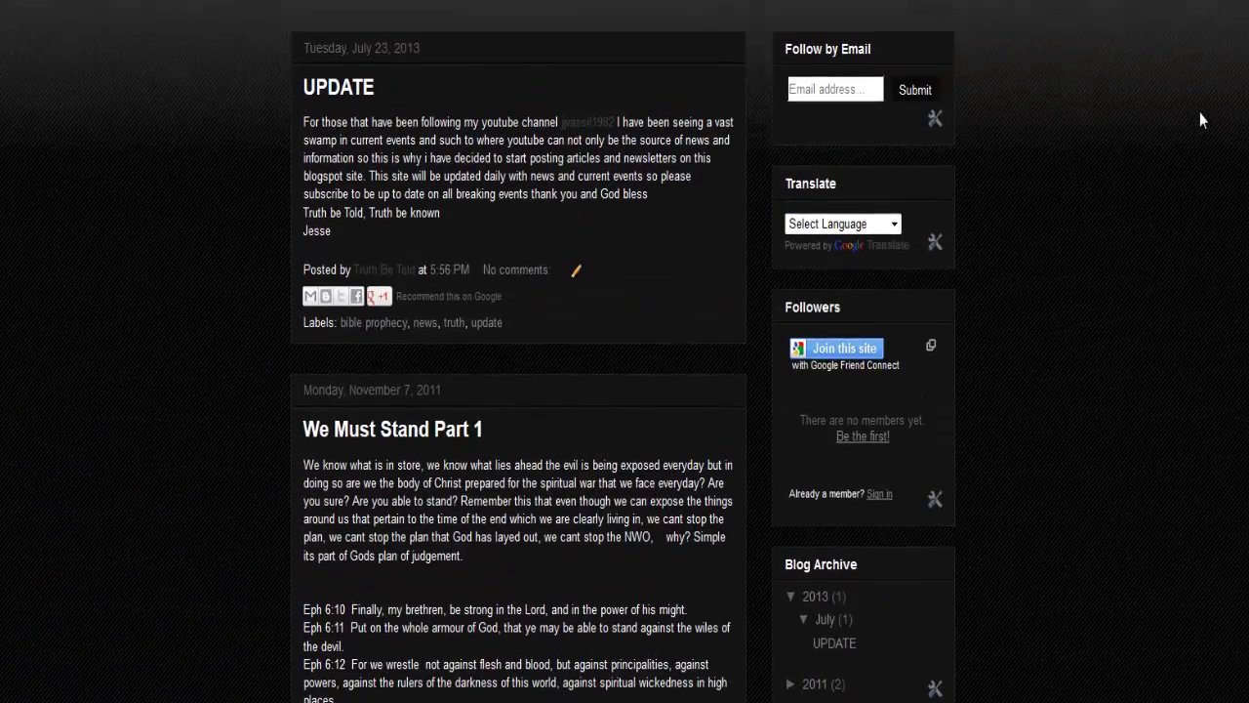
pyautogui.scroll(-2, 1192, 132)
pyautogui.scroll(3, 1171, 220)
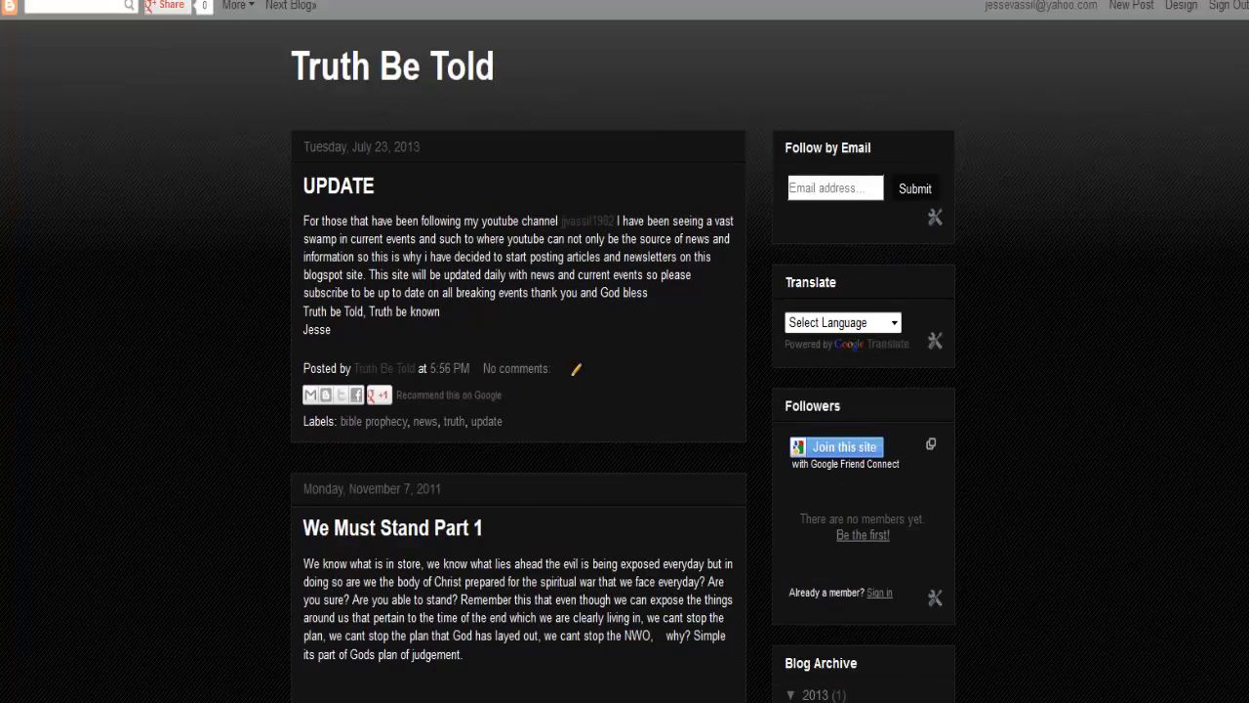
pyautogui.scroll(-3, 624, 352)
pyautogui.scroll(-1, 625, 351)
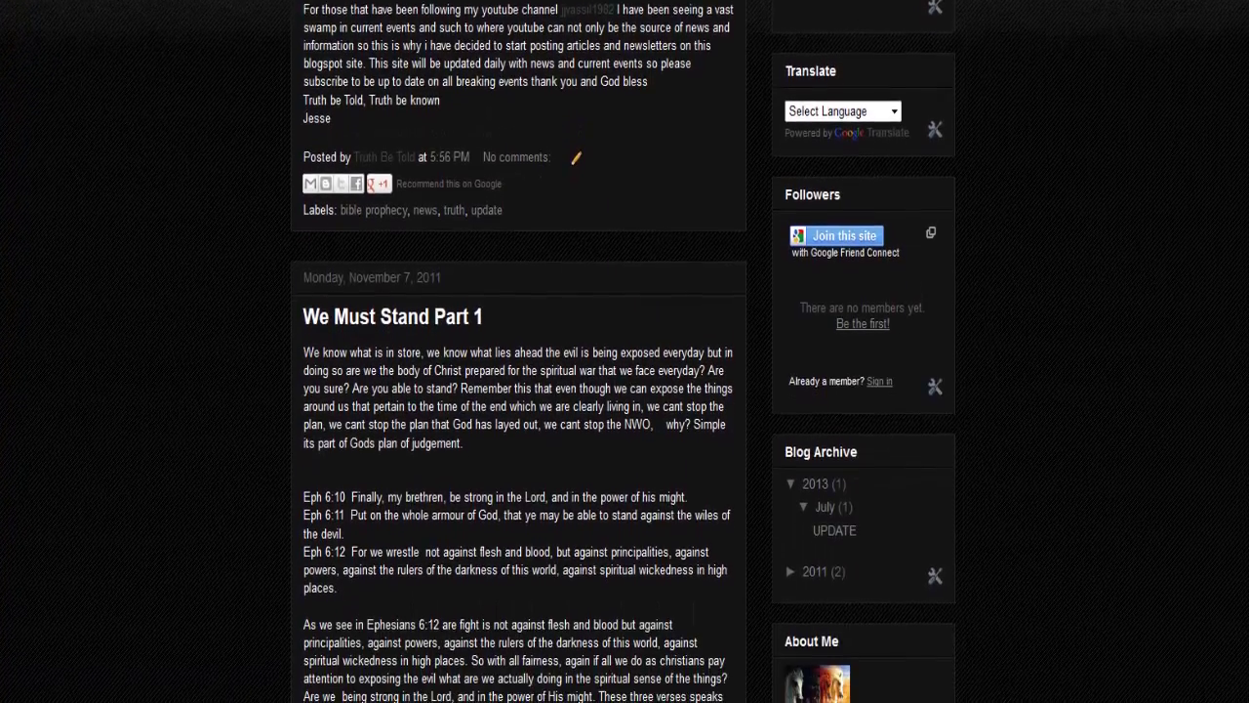
pyautogui.scroll(-1, 1235, 254)
pyautogui.scroll(-2, 1238, 244)
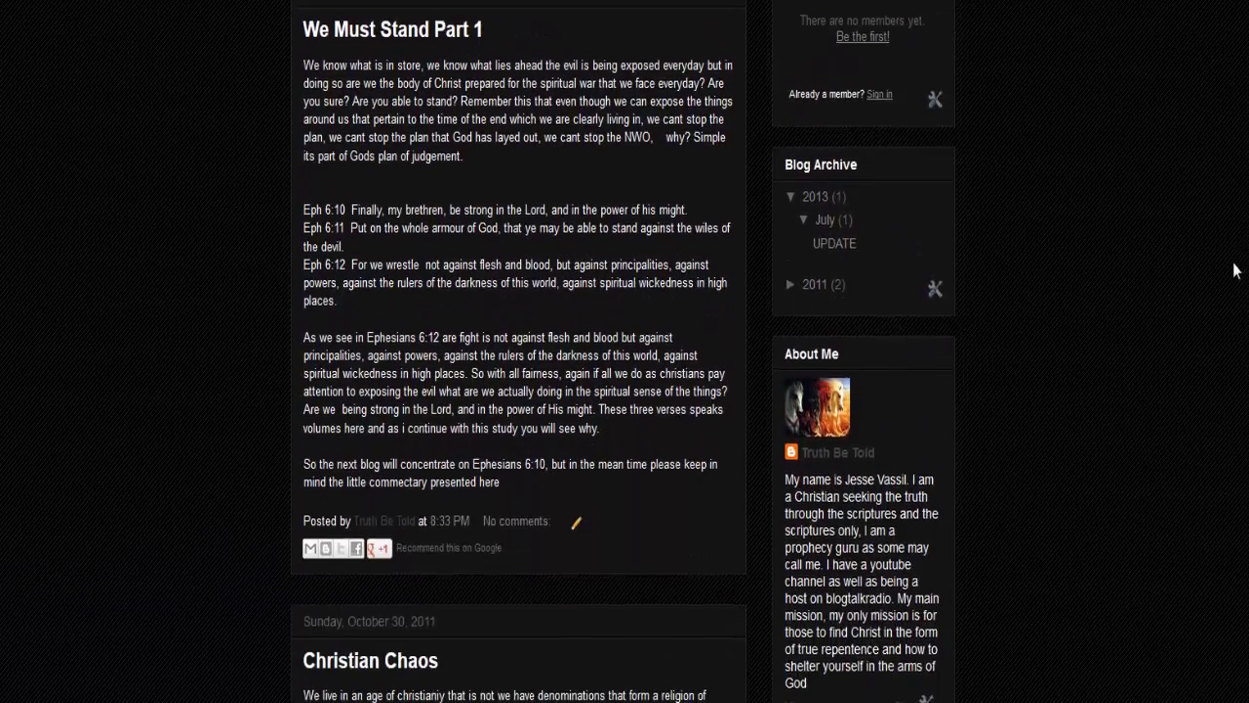
pyautogui.scroll(-2, 1122, 283)
pyautogui.scroll(4, 1181, 128)
pyautogui.scroll(3, 1166, 88)
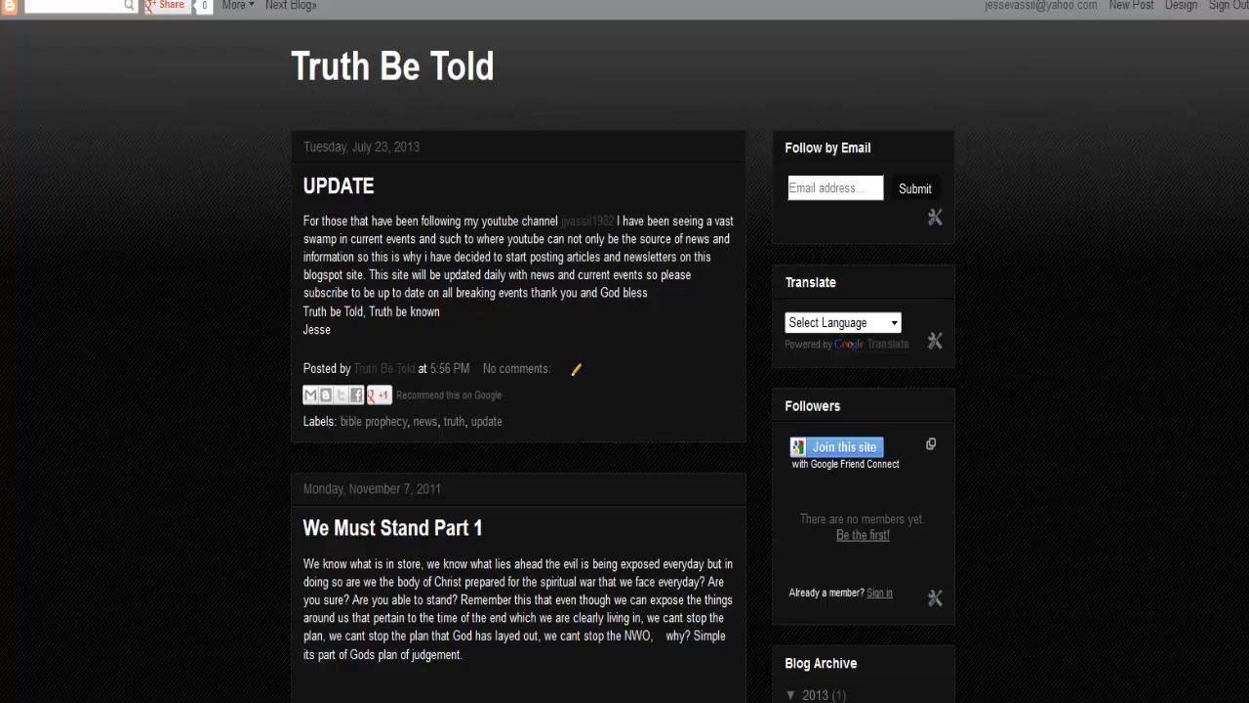
pyautogui.scroll(-1, 1174, 88)
pyautogui.scroll(-4, 1174, 88)
pyautogui.scroll(-3, 1174, 88)
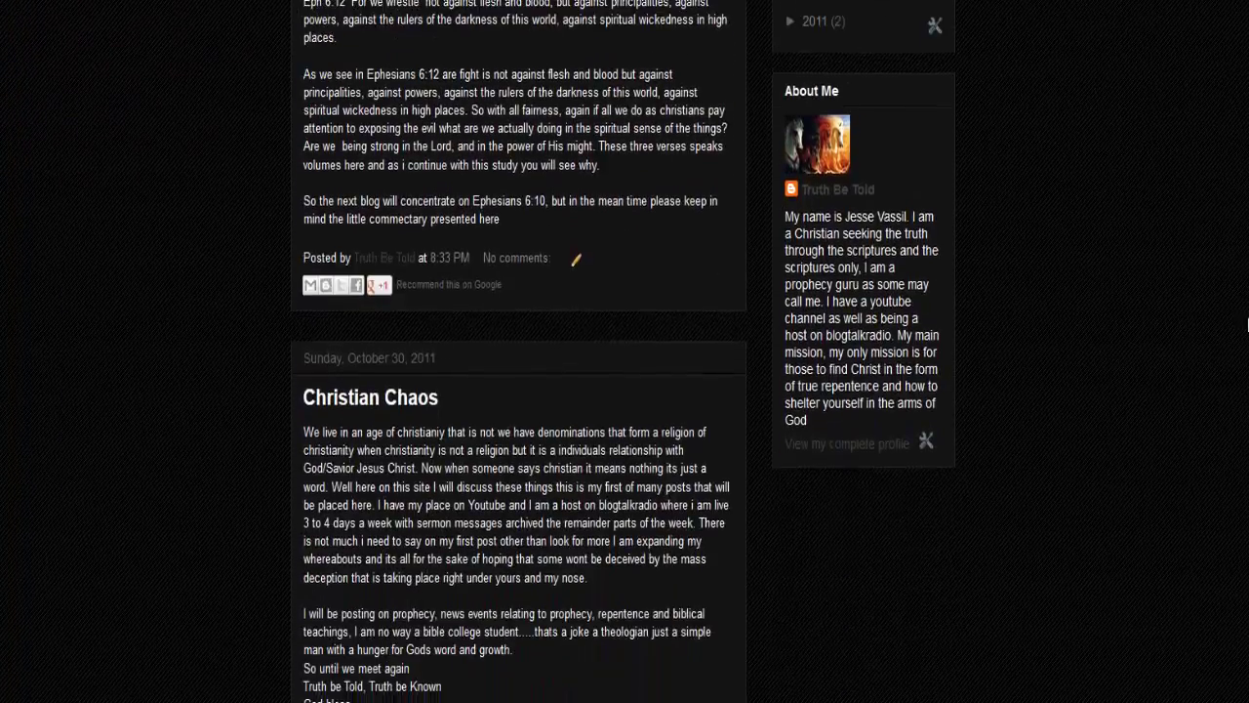
pyautogui.scroll(7, 1174, 88)
pyautogui.scroll(1, 1172, 84)
pyautogui.scroll(2, 1171, 97)
pyautogui.scroll(-4, 1169, 142)
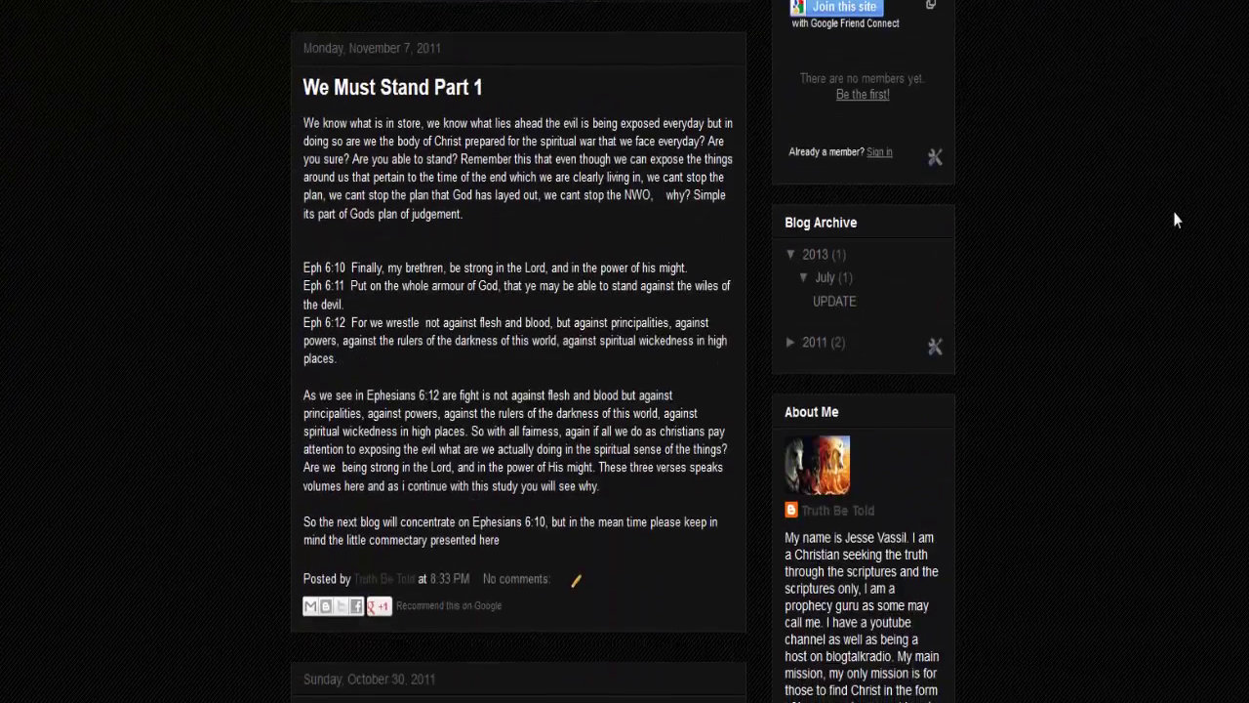
pyautogui.scroll(-2, 1172, 274)
pyautogui.scroll(-1, 1172, 331)
pyautogui.scroll(-2, 1170, 376)
pyautogui.scroll(8, 1167, 420)
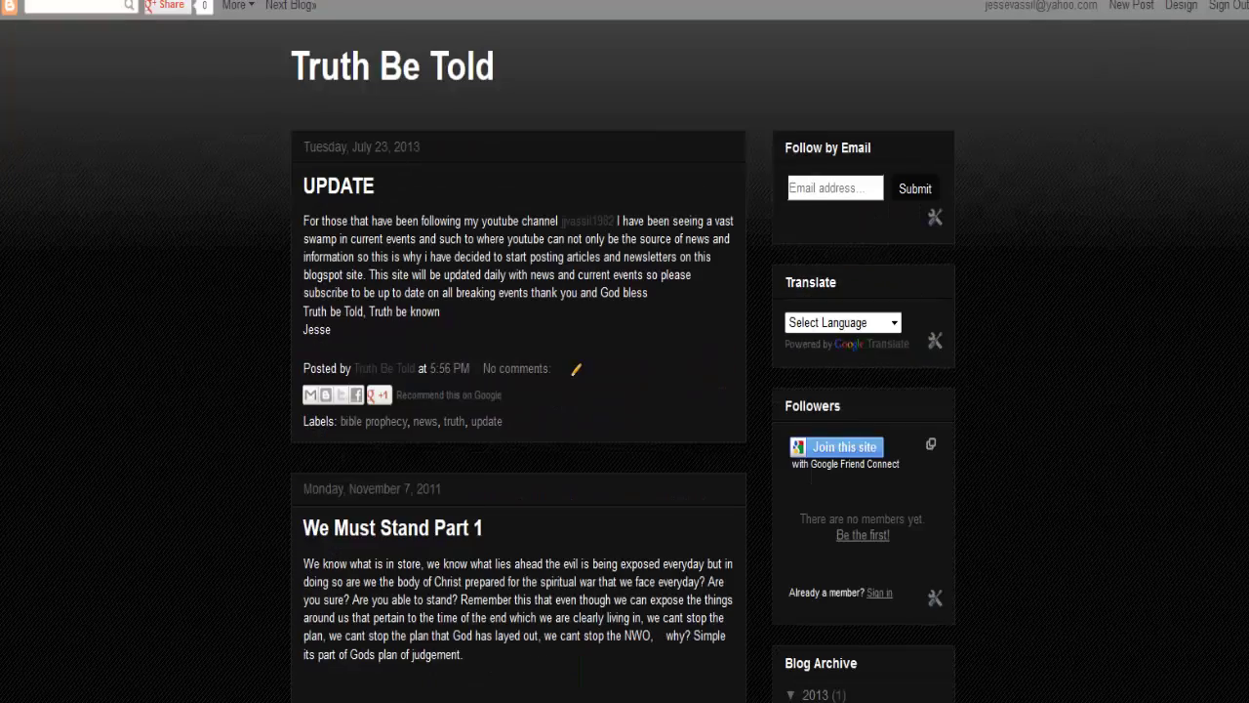
pyautogui.scroll(-3, 625, 351)
pyautogui.scroll(-1, 625, 352)
pyautogui.scroll(-2, 624, 351)
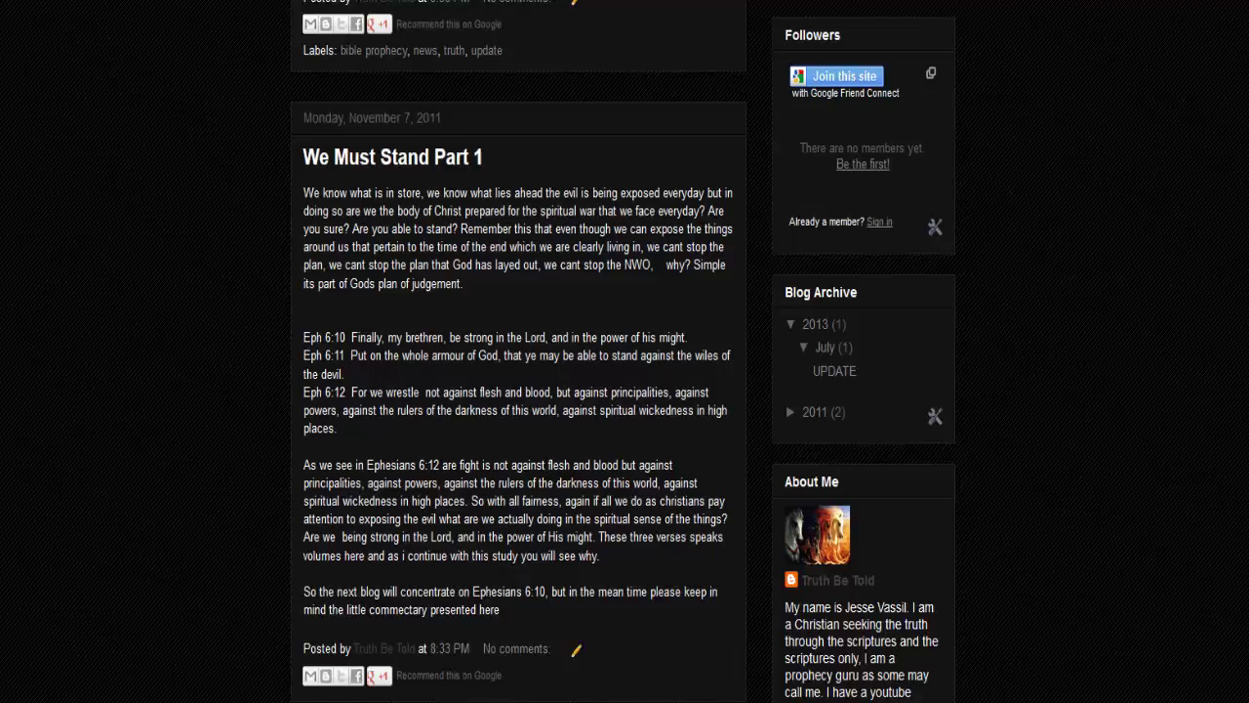
pyautogui.scroll(3, 625, 351)
pyautogui.scroll(1, 625, 351)
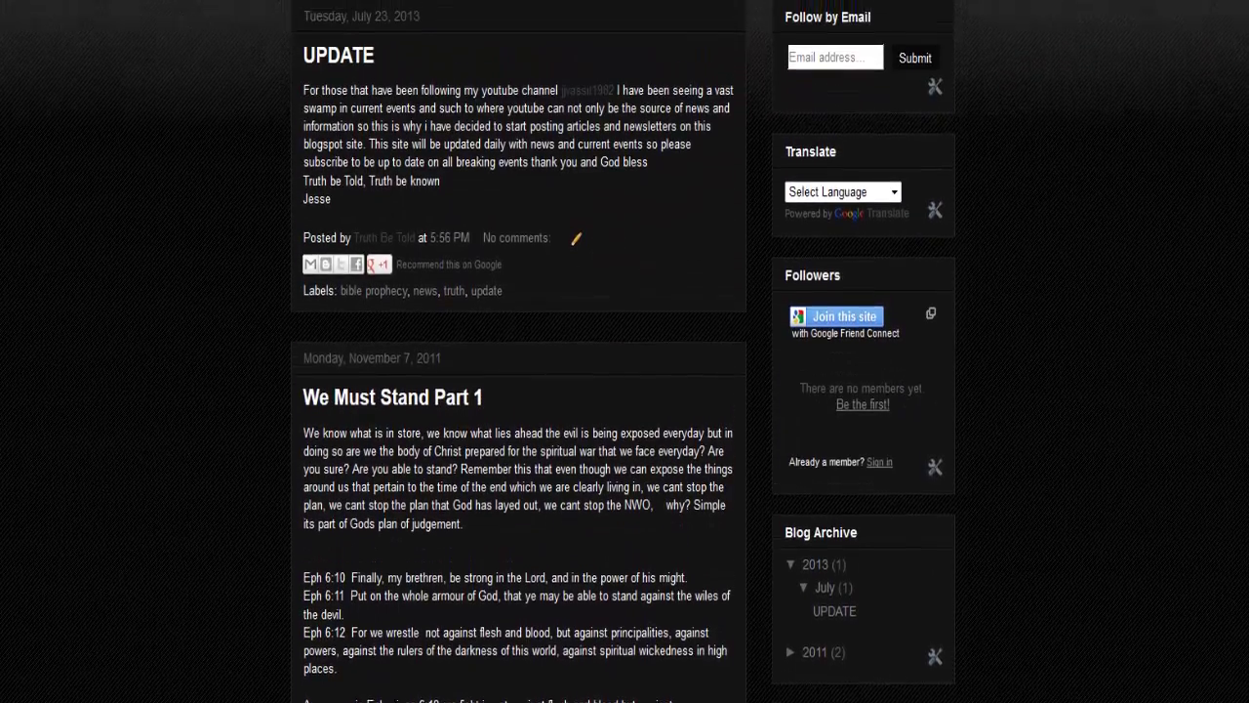
pyautogui.scroll(2, 929, 57)
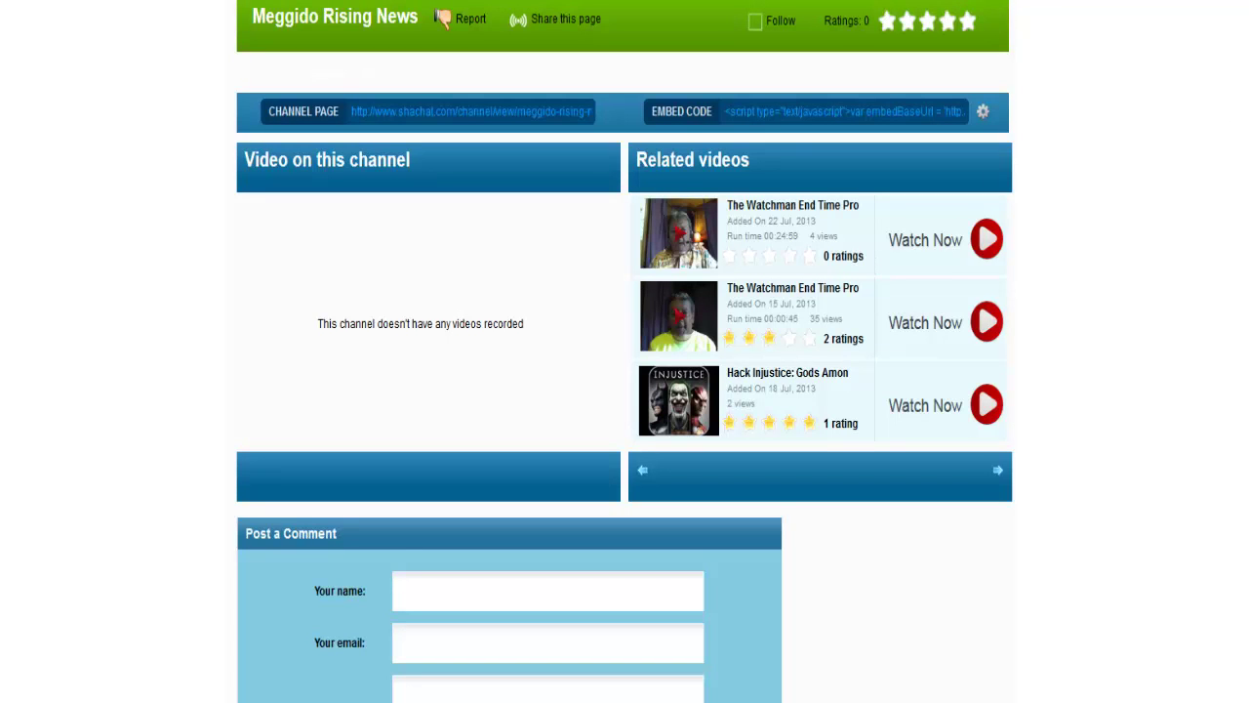
pyautogui.scroll(5, 624, 391)
pyautogui.scroll(-1, 624, 390)
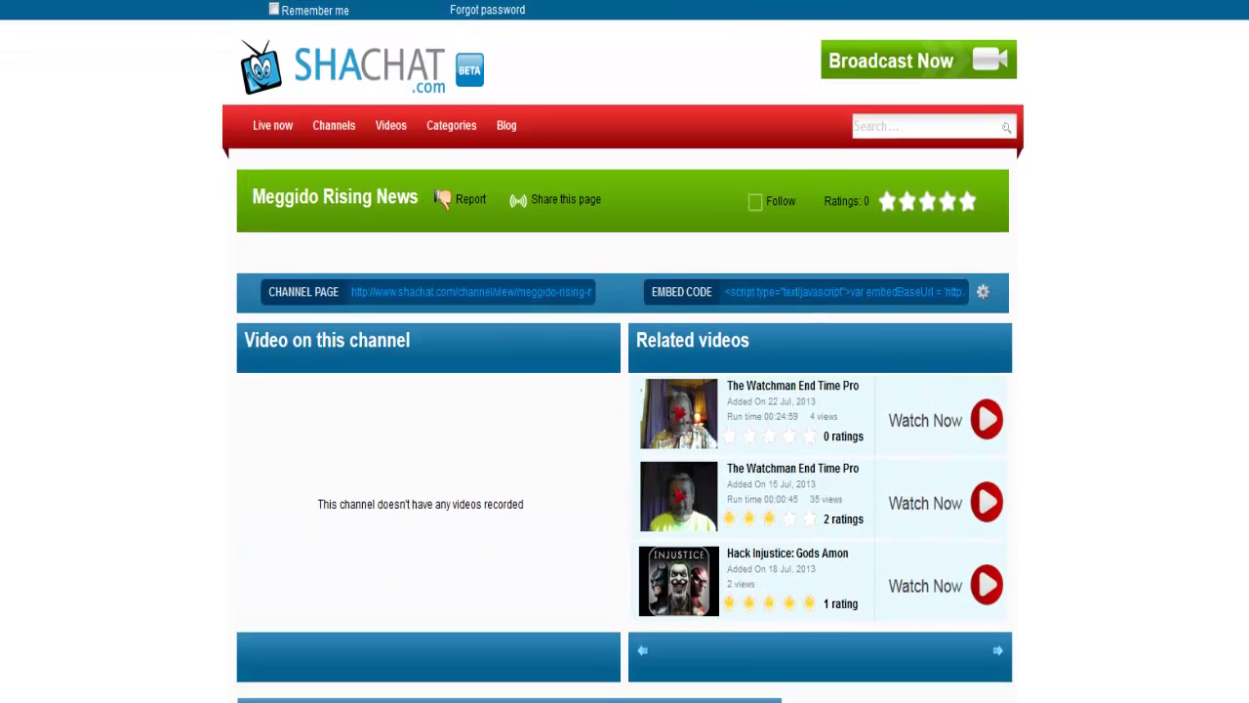
pyautogui.scroll(-1, 625, 390)
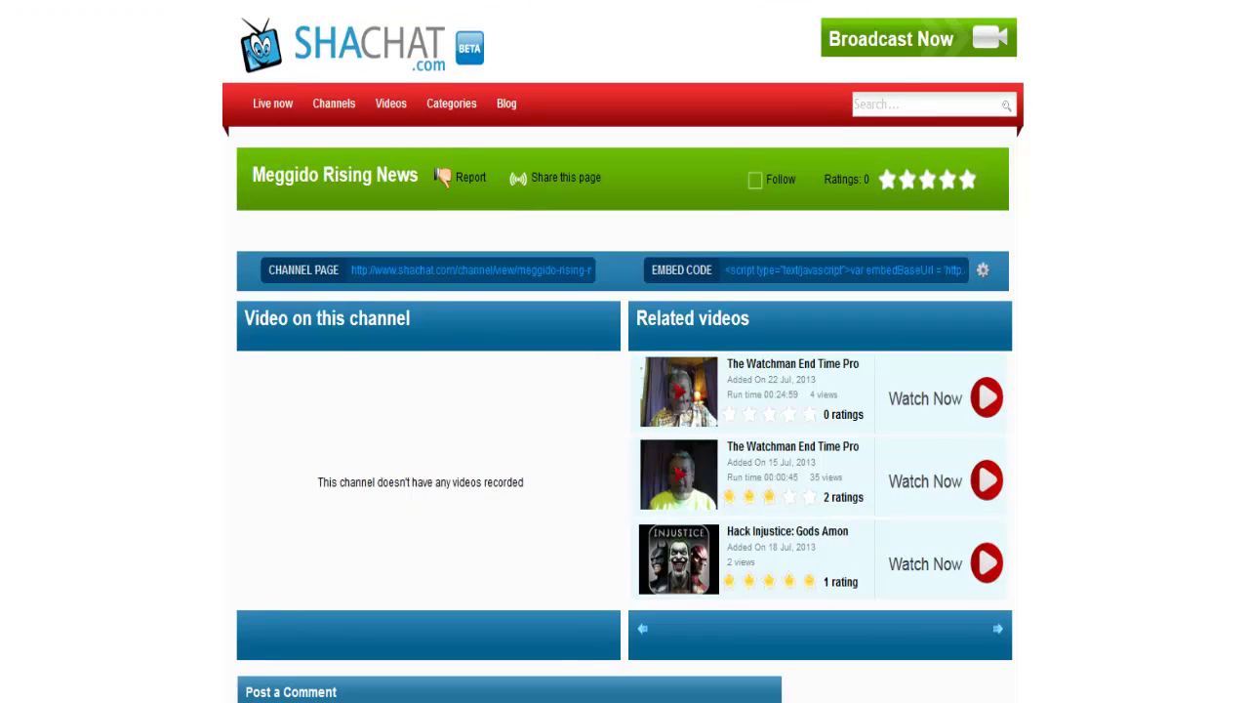
pyautogui.scroll(-3, 1244, 62)
pyautogui.scroll(3, 1244, 62)
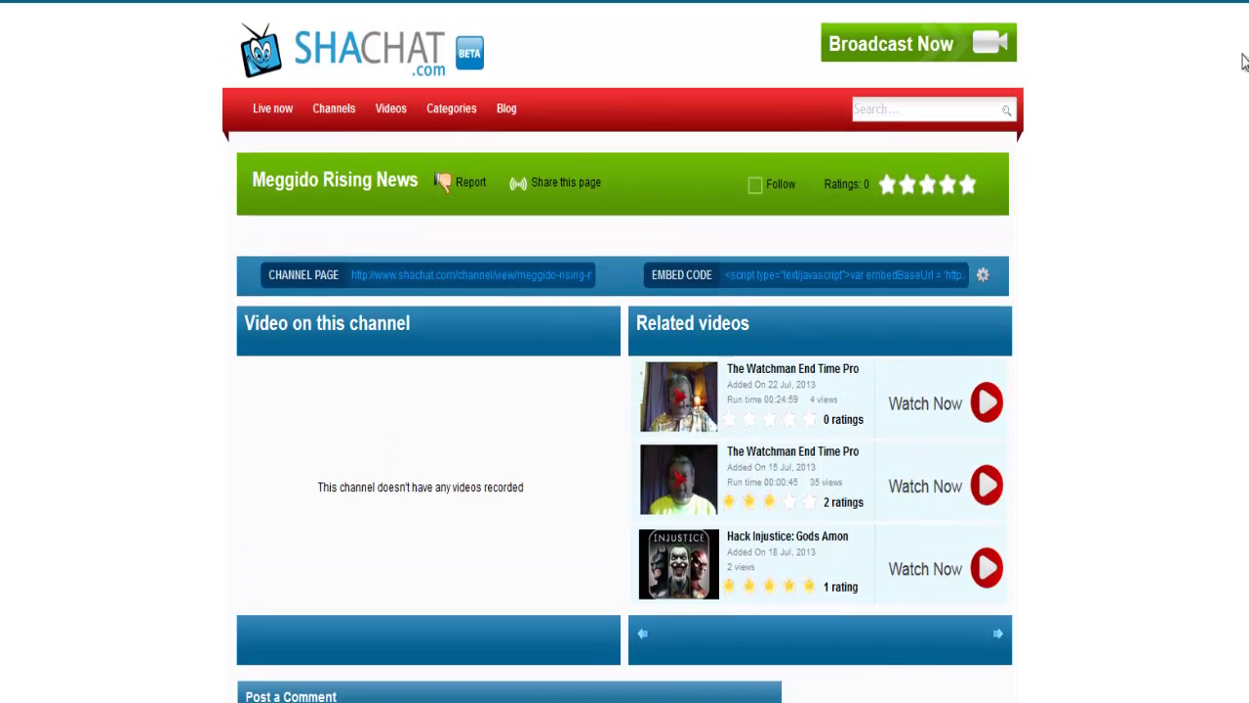
pyautogui.scroll(-1, 1245, 61)
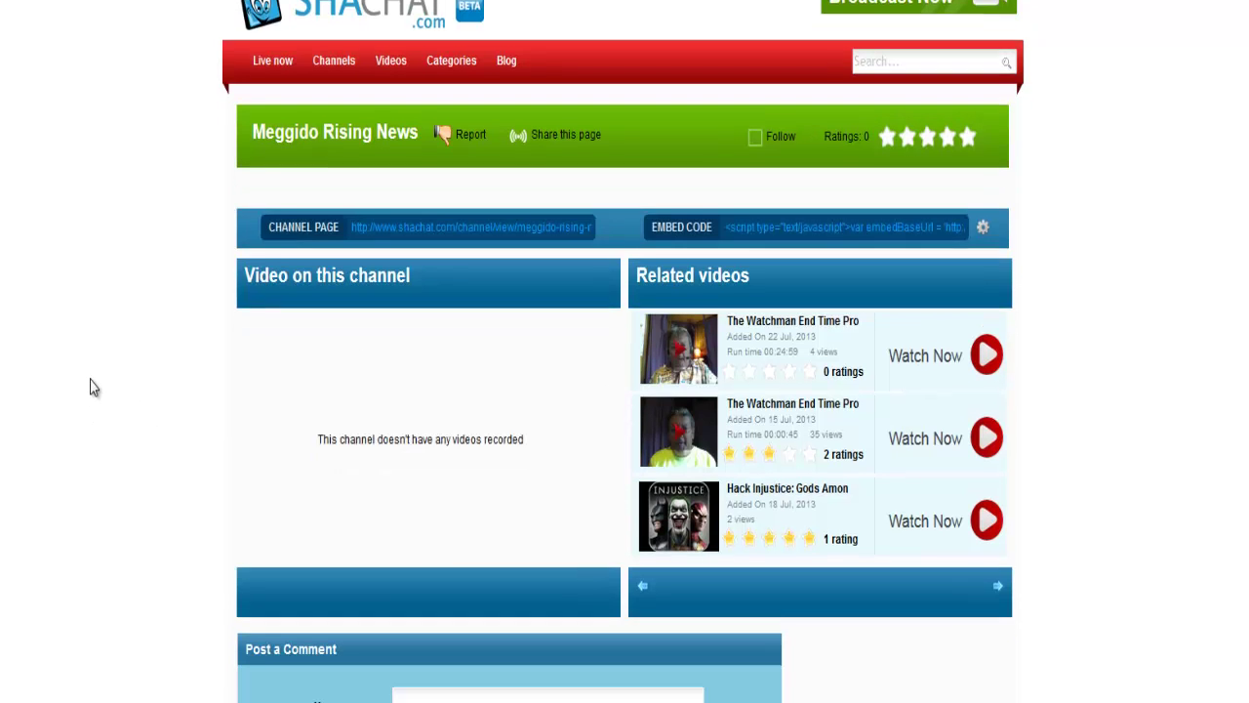
pyautogui.scroll(-3, 92, 390)
pyautogui.scroll(3, 92, 387)
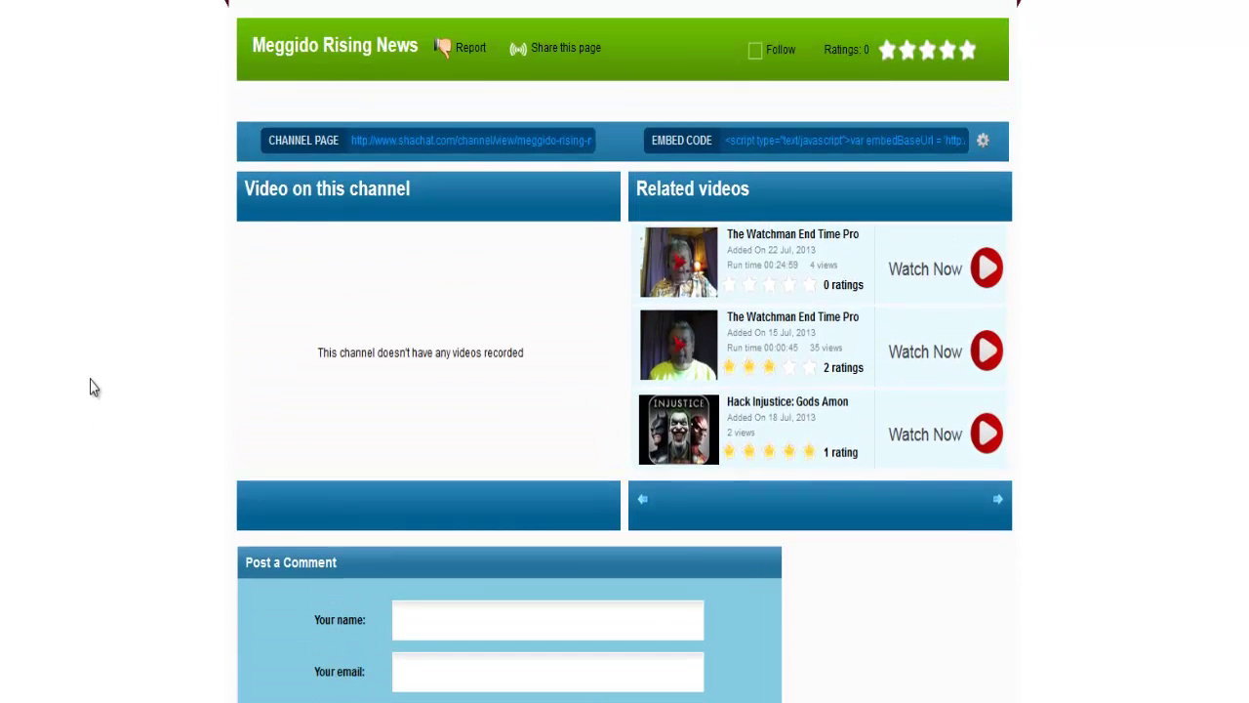
pyautogui.scroll(1, 92, 387)
pyautogui.scroll(1, 93, 387)
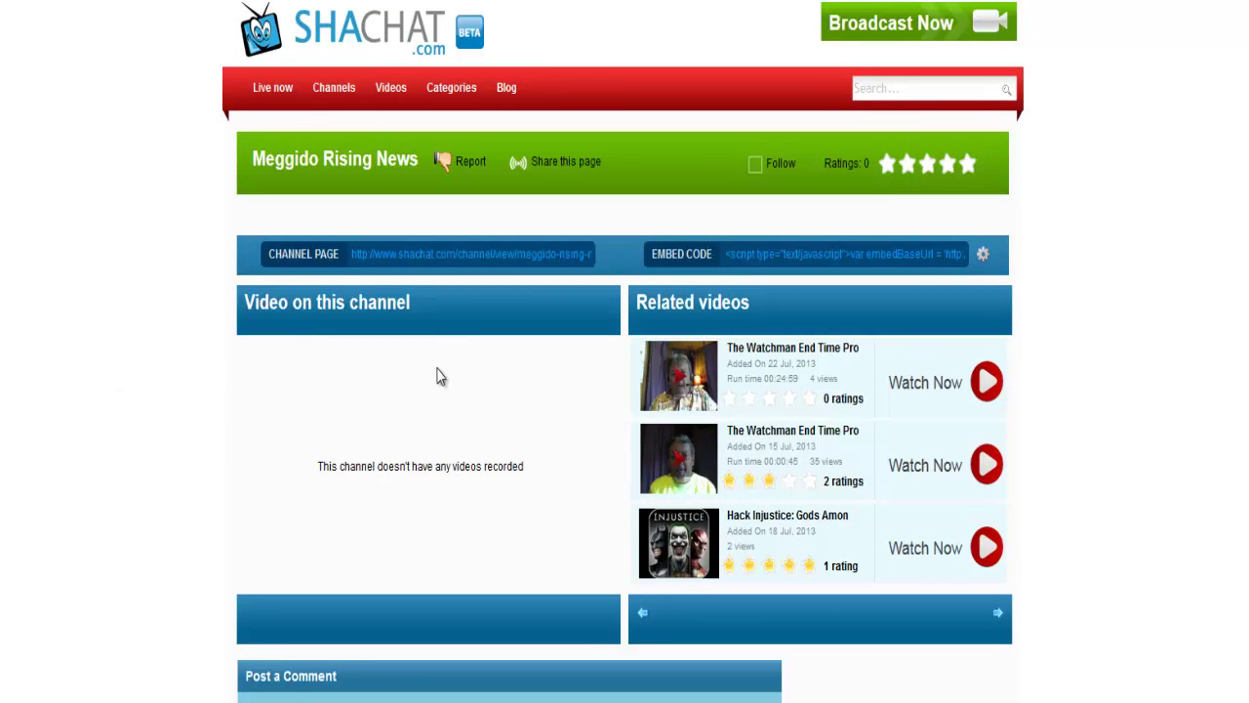
pyautogui.scroll(-3, 120, 343)
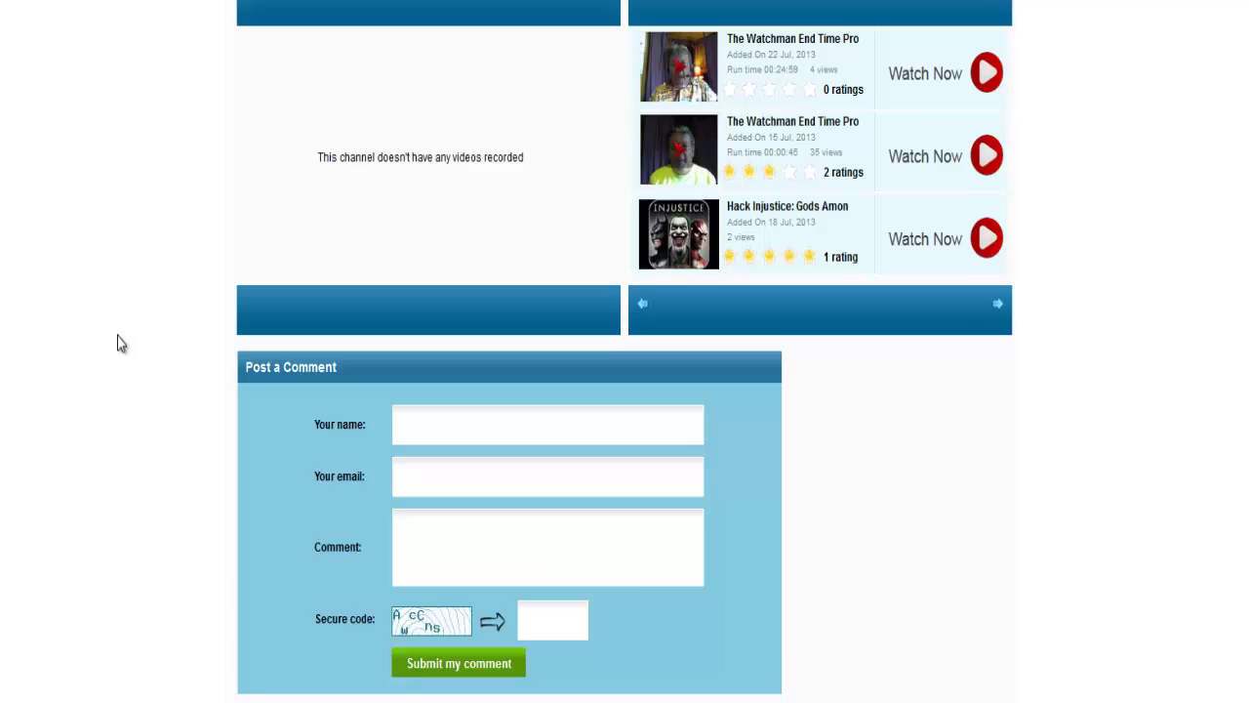
pyautogui.scroll(-2, 73, 326)
pyautogui.scroll(-2, 72, 327)
pyautogui.scroll(-2, 72, 329)
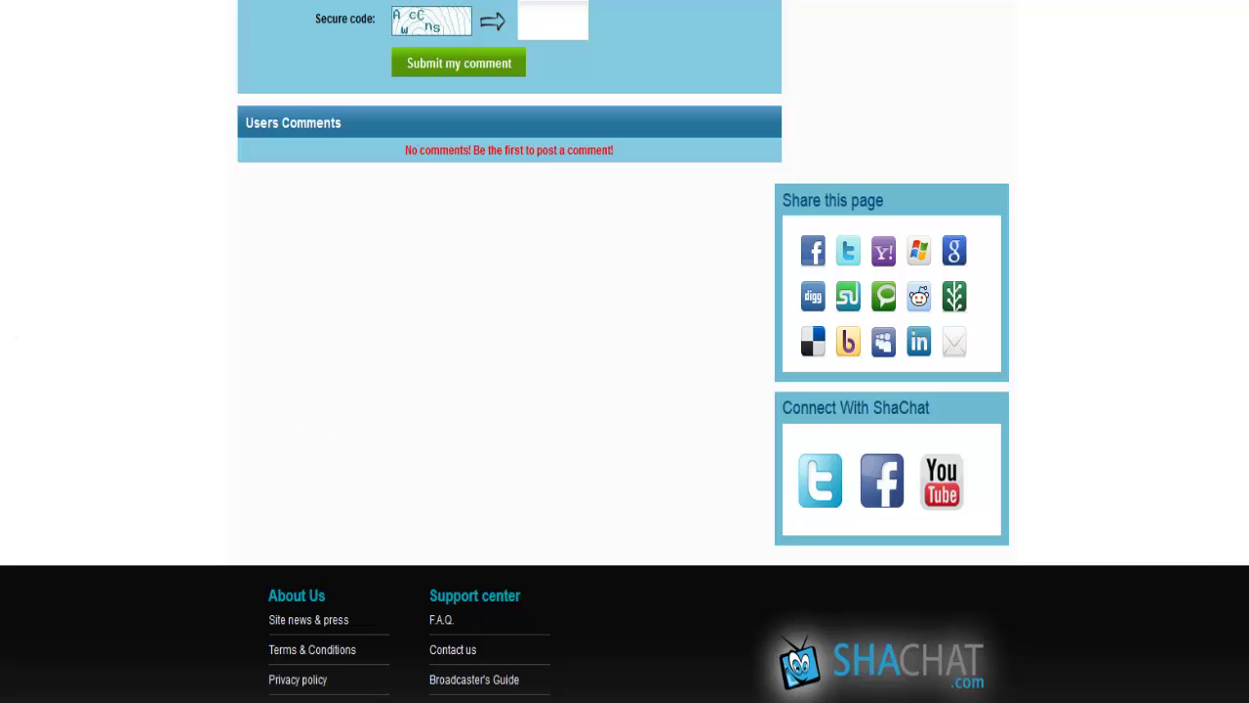
pyautogui.scroll(5, 106, 276)
pyautogui.scroll(2, 106, 277)
pyautogui.scroll(1, 107, 279)
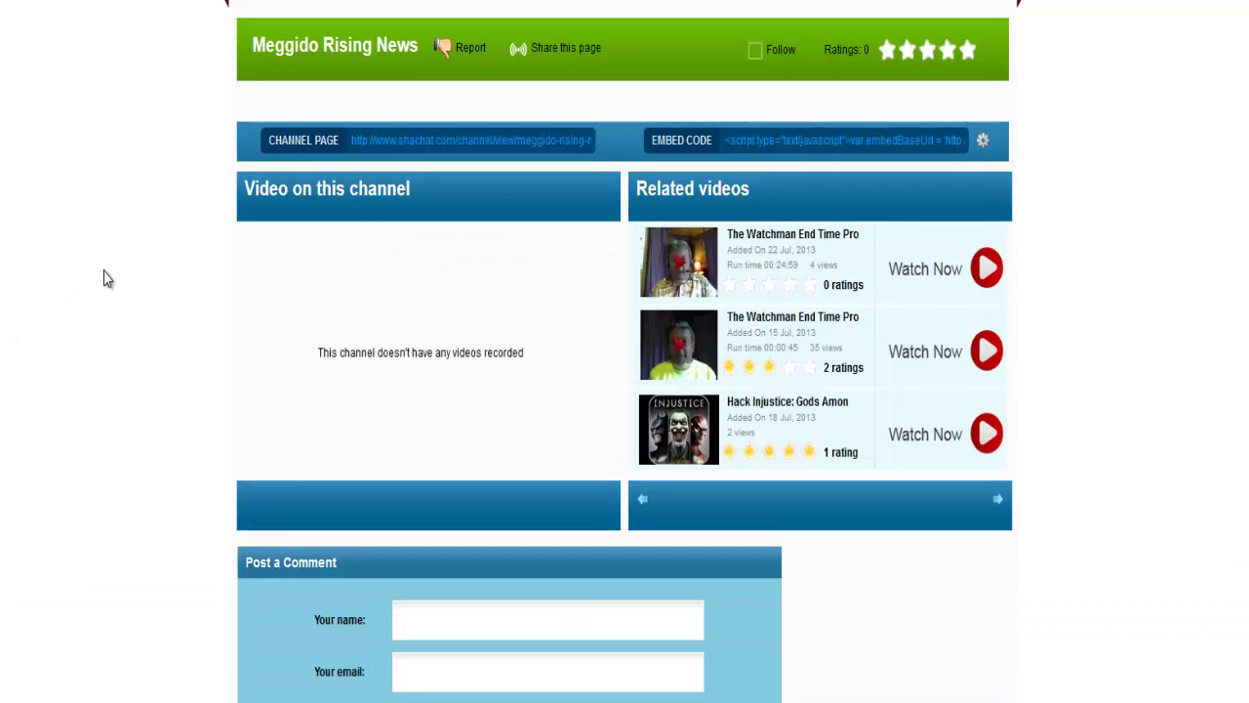
pyautogui.scroll(-5, 107, 279)
pyautogui.scroll(3, 106, 278)
pyautogui.scroll(3, 106, 278)
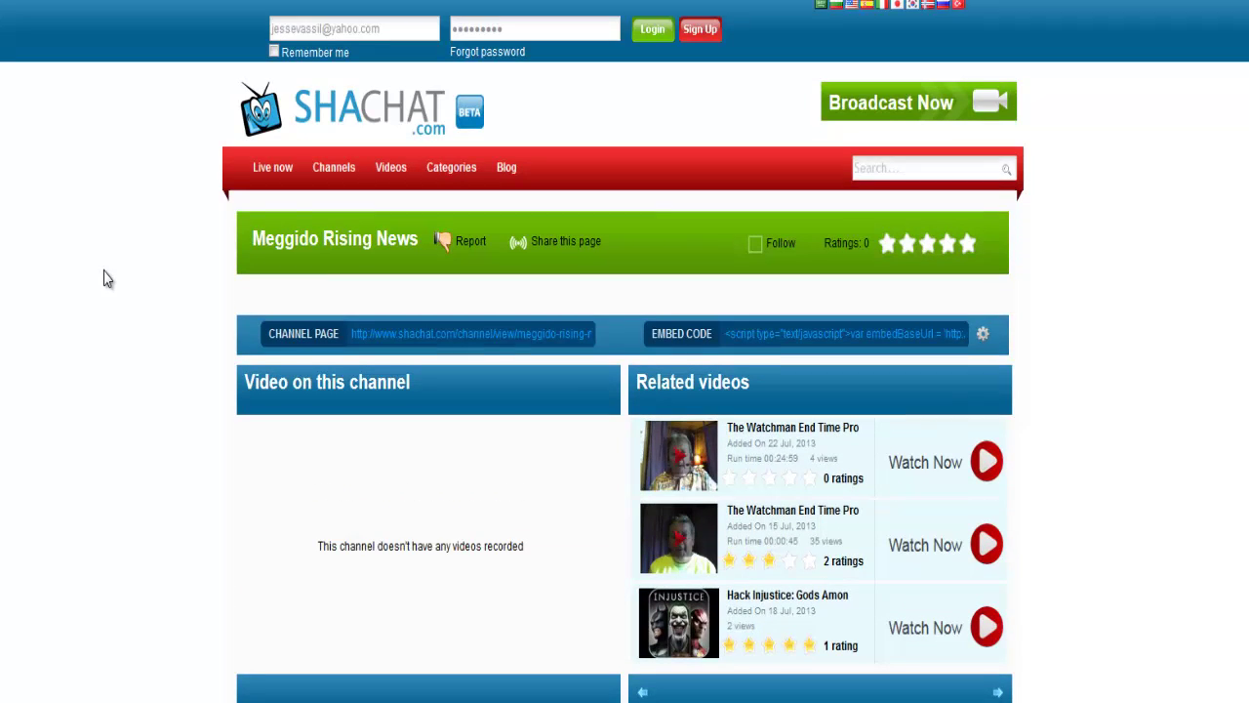
pyautogui.scroll(1, 107, 279)
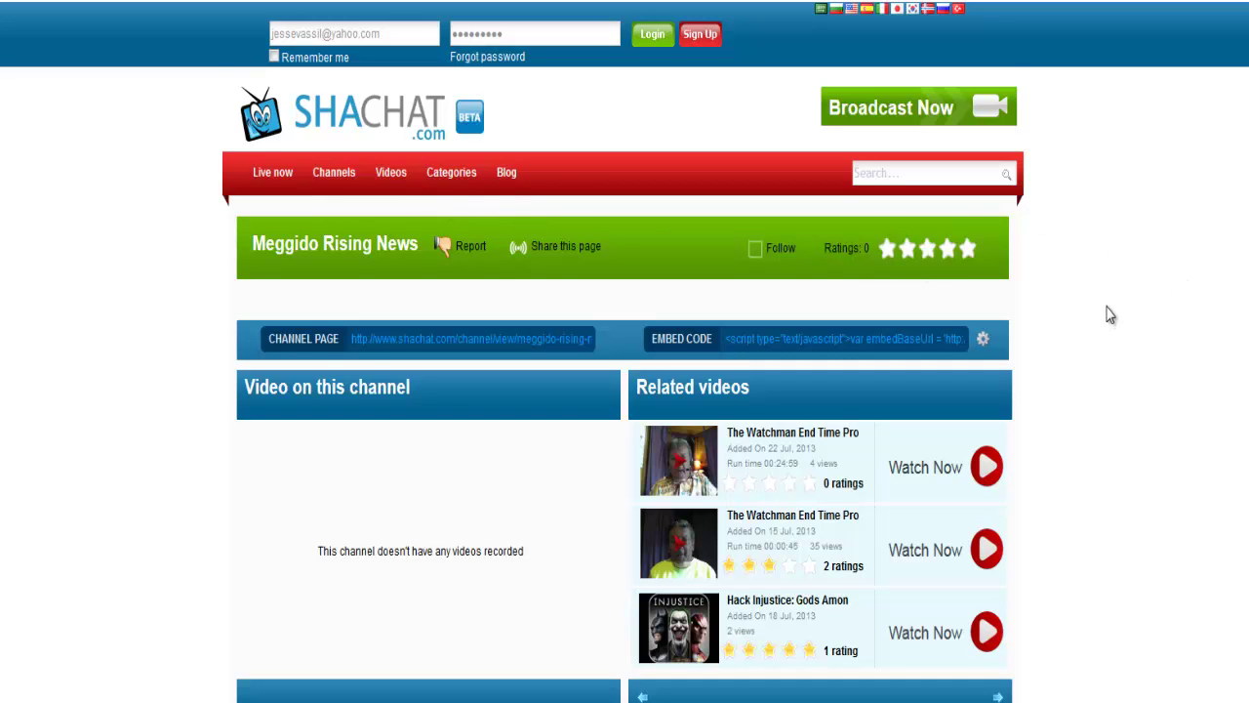
pyautogui.scroll(-3, 1111, 315)
pyautogui.scroll(-2, 1111, 314)
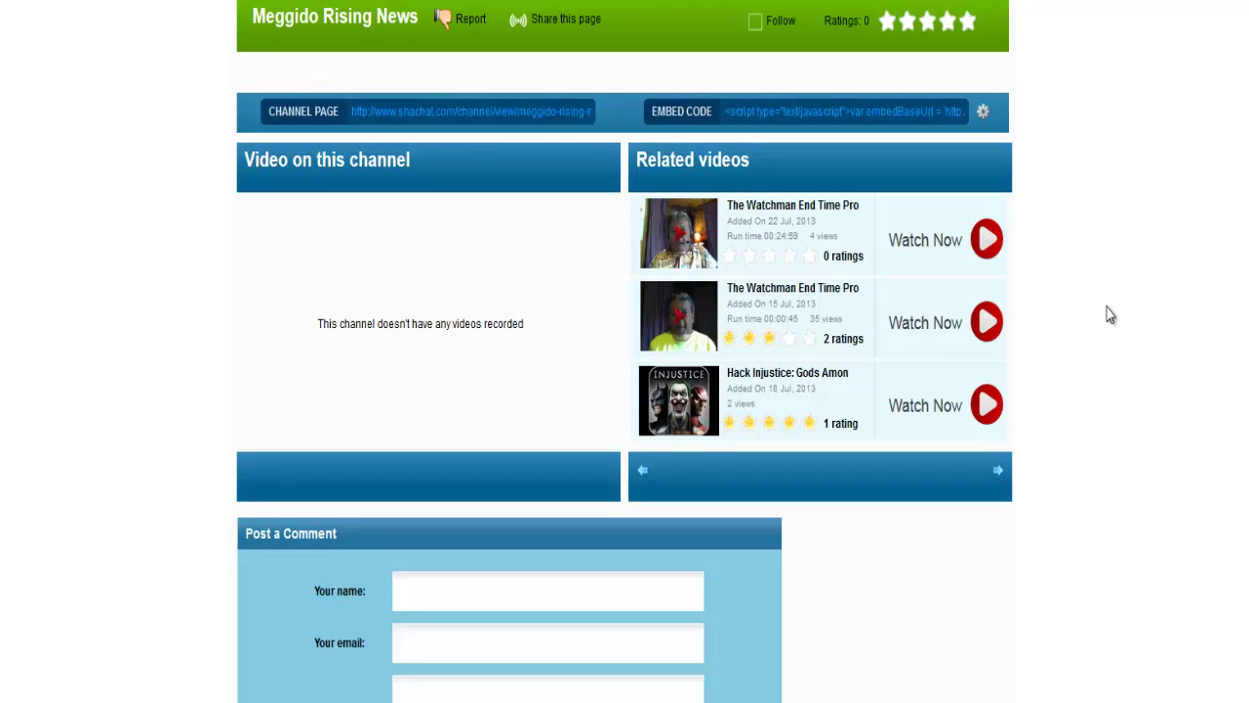
pyautogui.scroll(-1, 1111, 314)
pyautogui.scroll(-2, 1110, 315)
pyautogui.scroll(-4, 1111, 314)
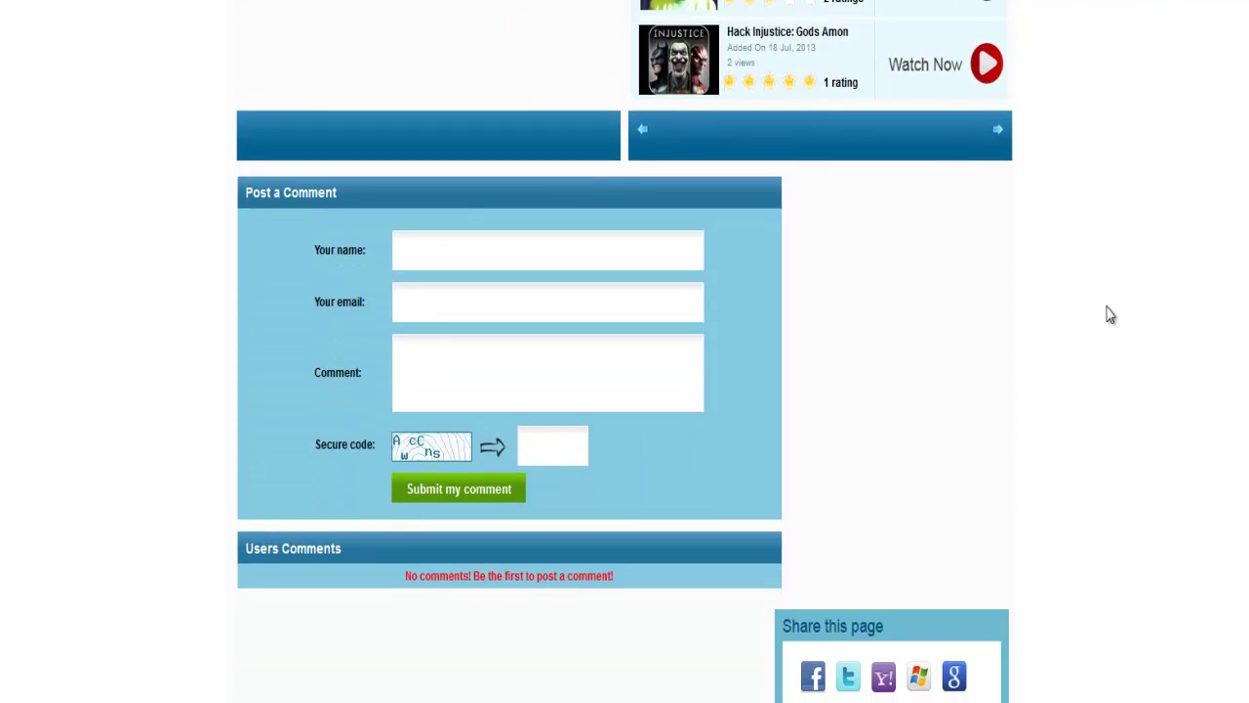
pyautogui.scroll(3, 1111, 315)
pyautogui.scroll(1, 1107, 315)
pyautogui.scroll(3, 1093, 307)
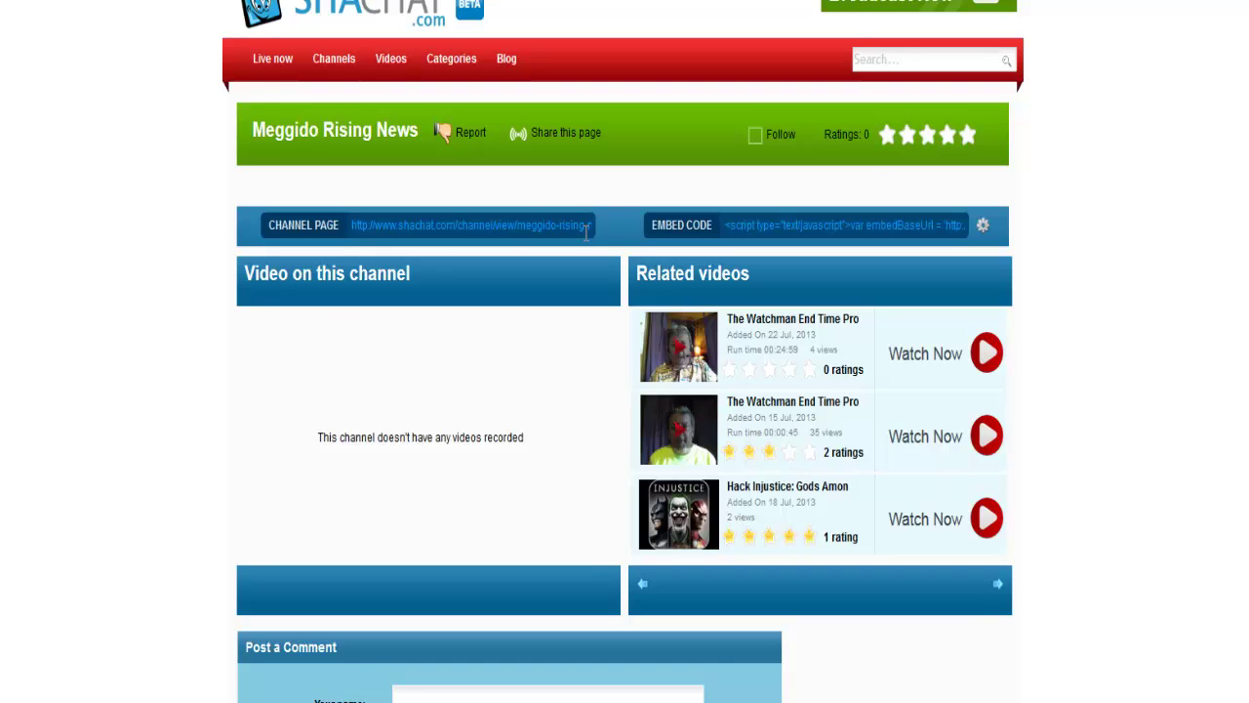
# - Browse the saved news-article bookmarks, open one article, then bring the bookmarks list back up
pyautogui.click(1106, 1)
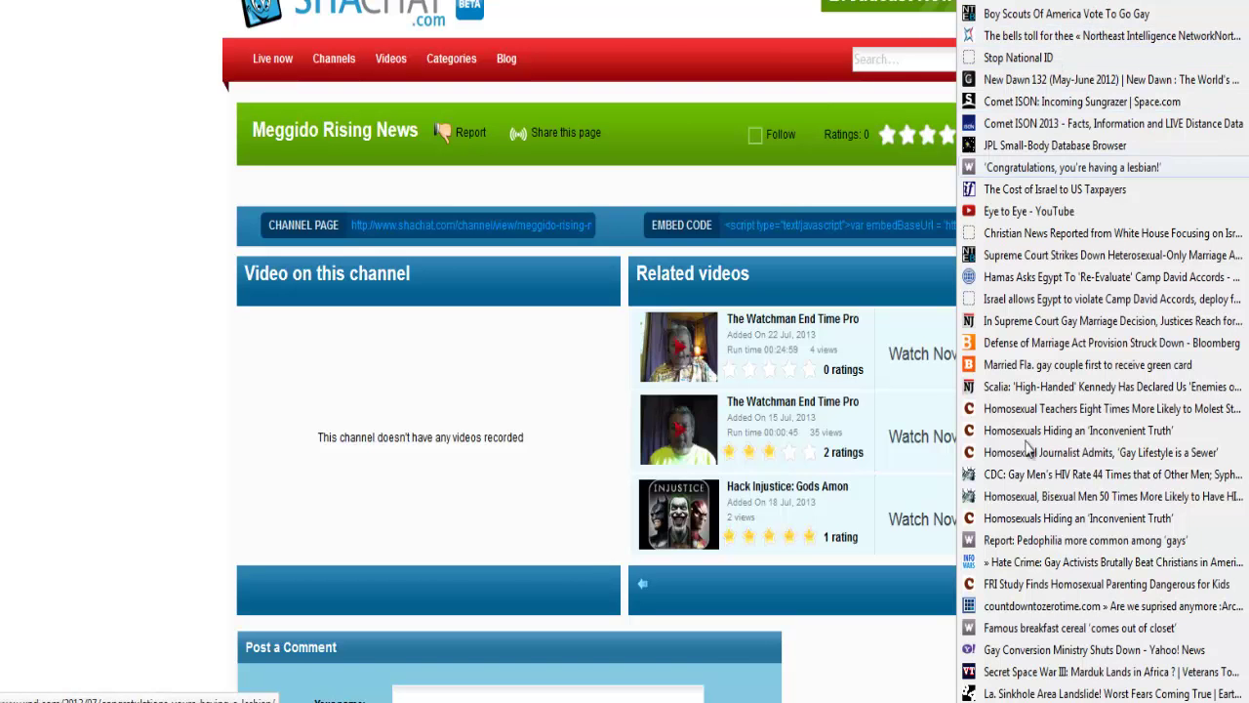
pyautogui.scroll(-2, 1058, 544)
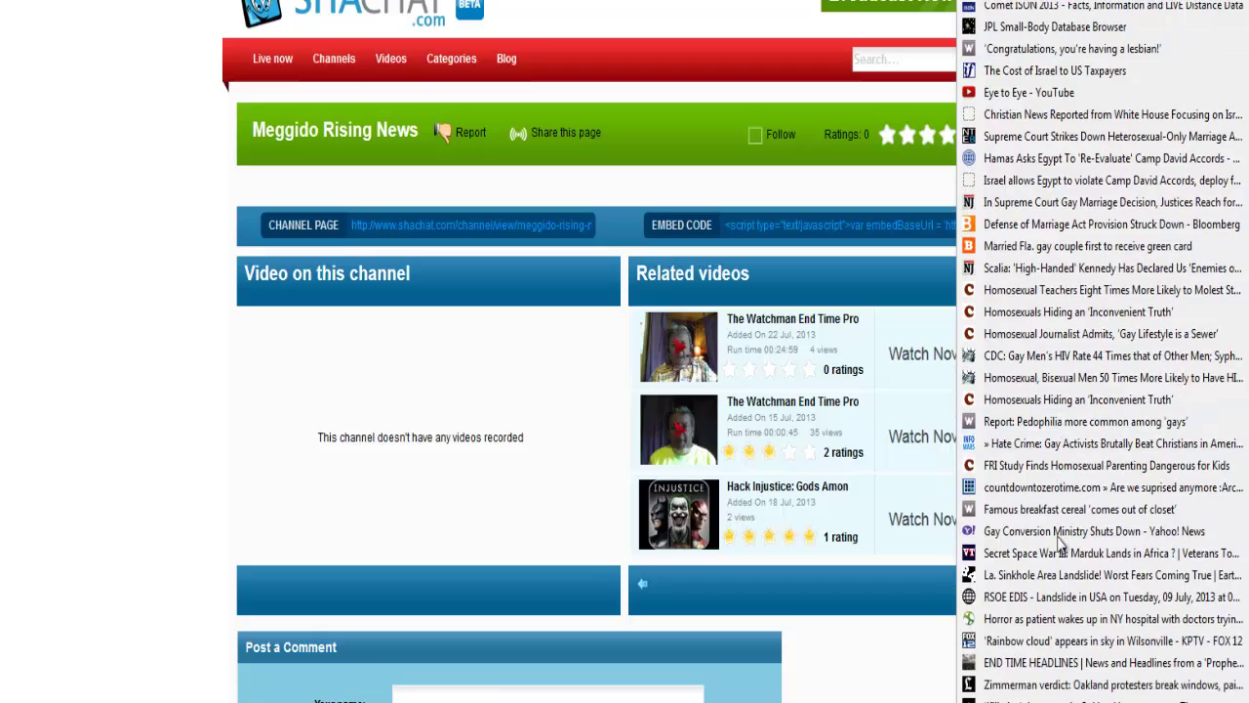
pyautogui.scroll(2, 1059, 543)
pyautogui.scroll(-2, 1029, 305)
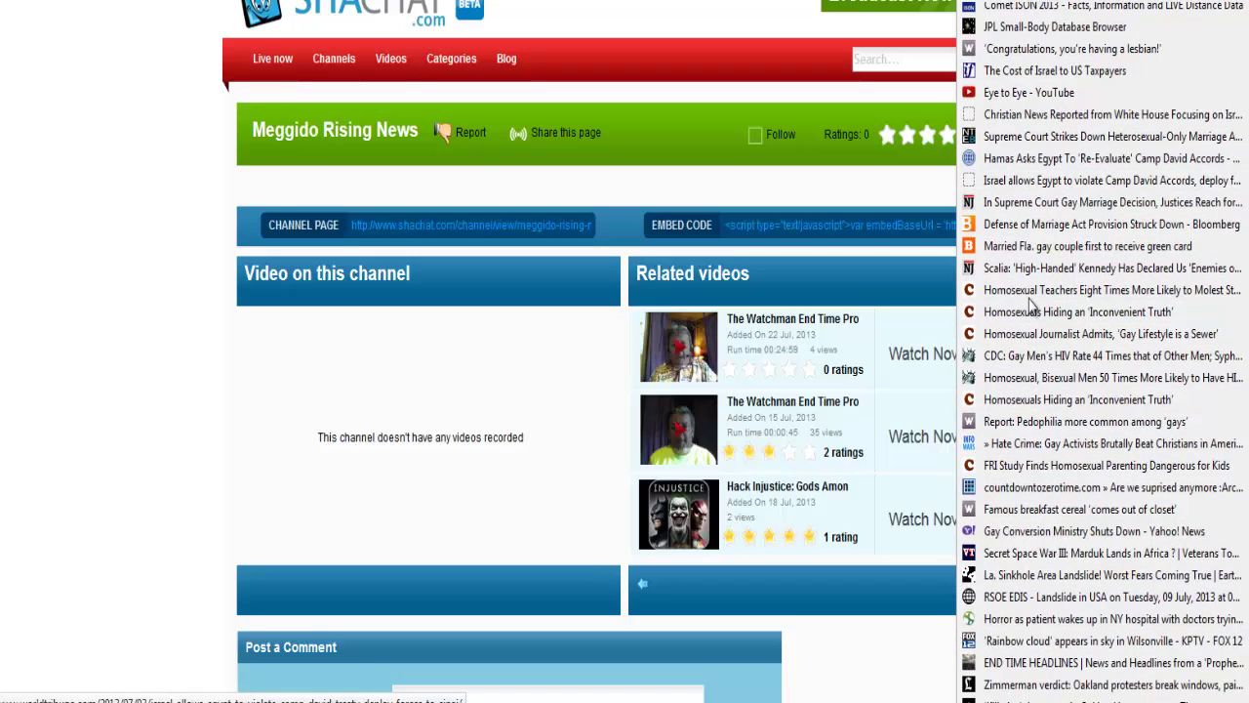
pyautogui.scroll(2, 1030, 305)
pyautogui.scroll(-1, 1029, 305)
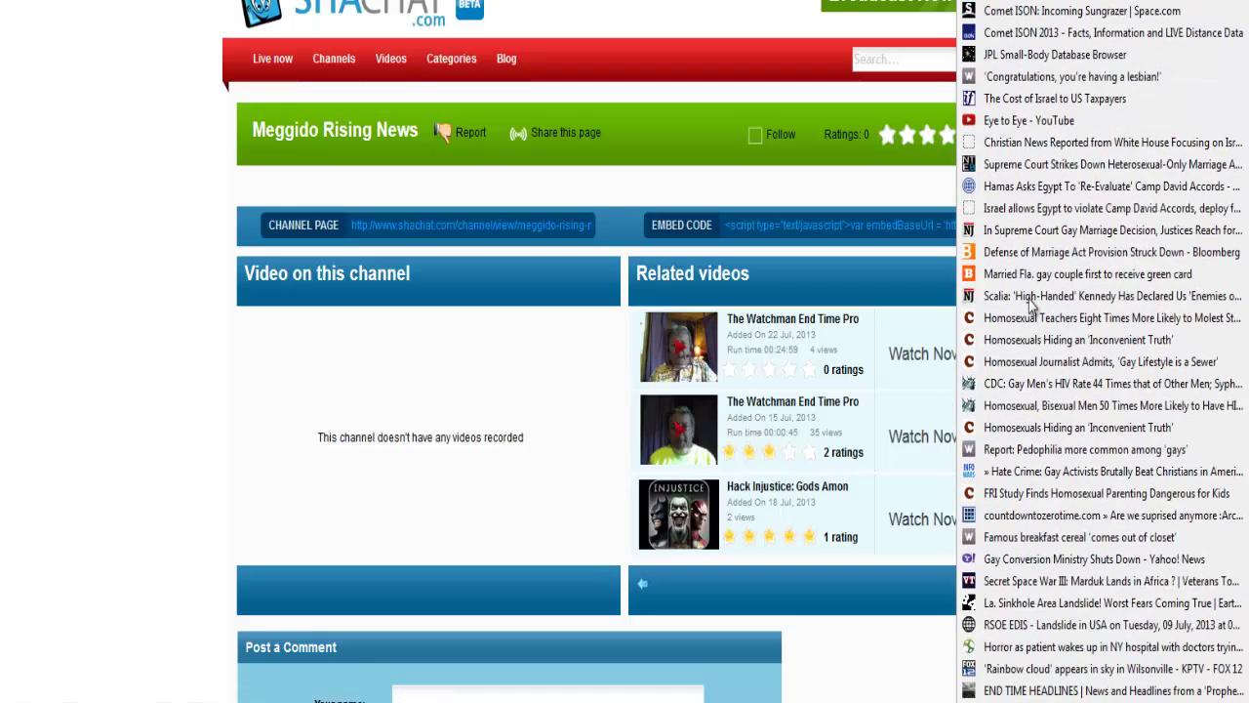
pyautogui.scroll(-1, 1029, 306)
pyautogui.rightClick(1030, 305)
pyautogui.click(1110, 201)
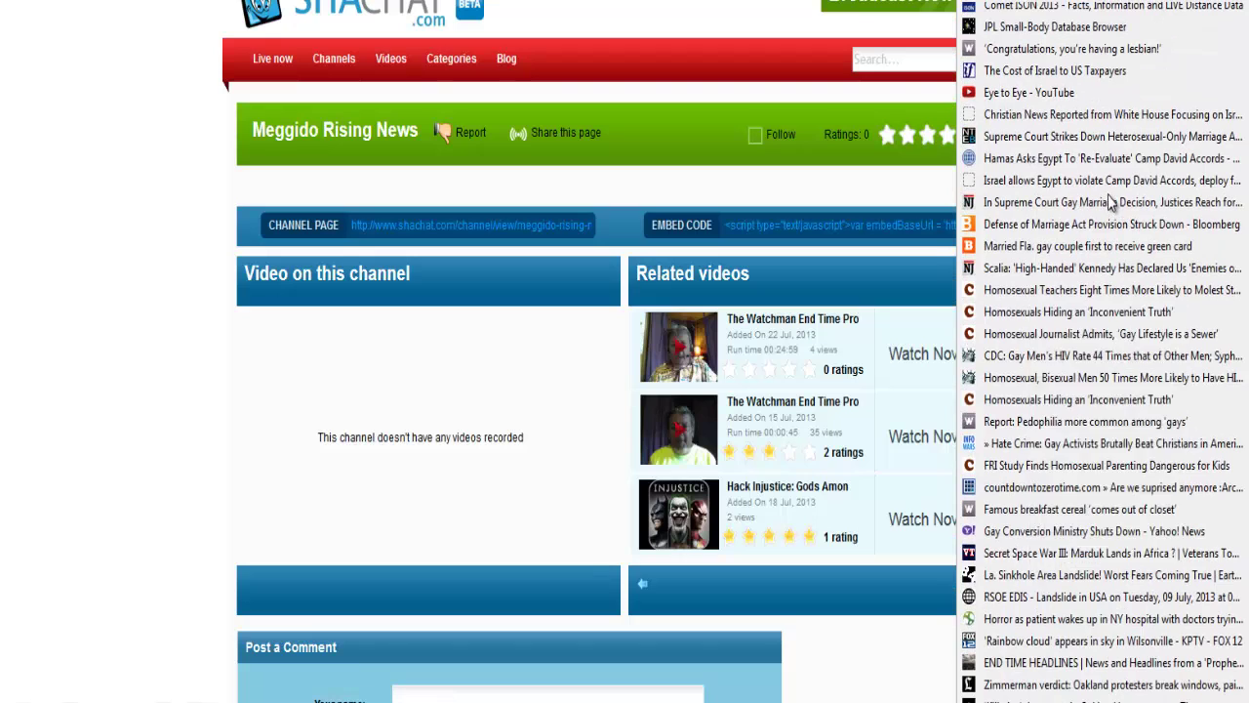
pyautogui.click(1084, 5)
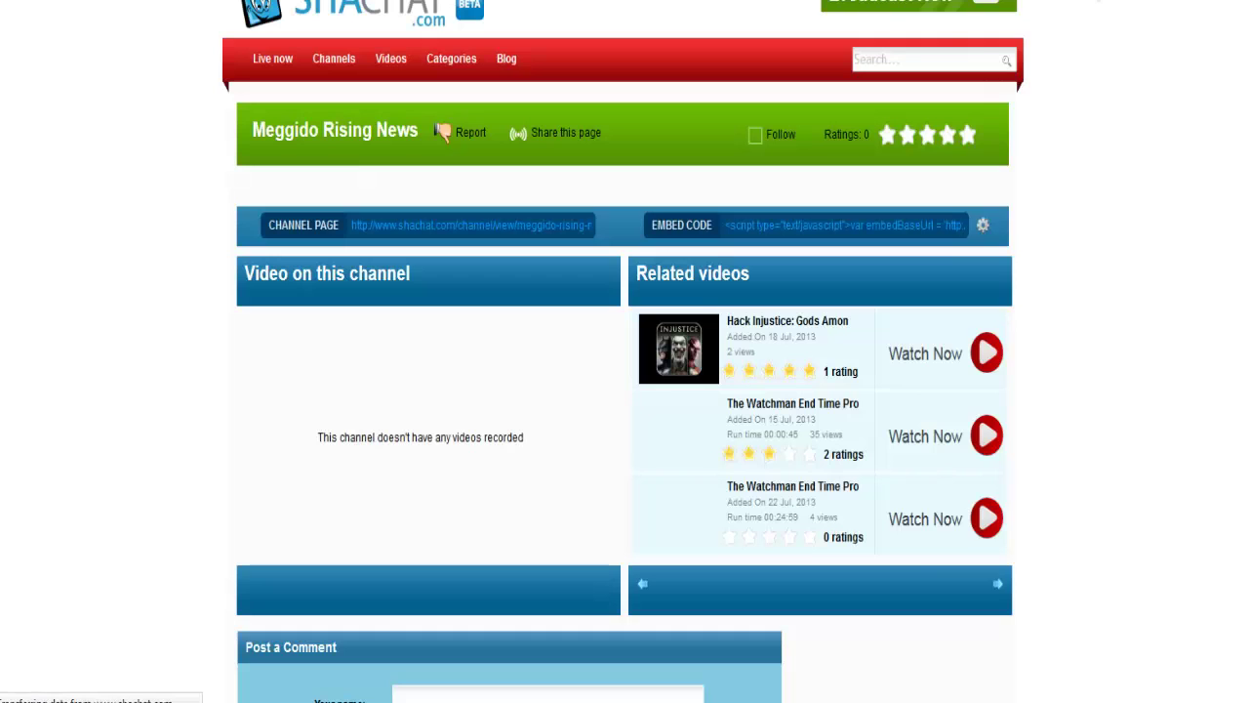
pyautogui.click(1098, 2)
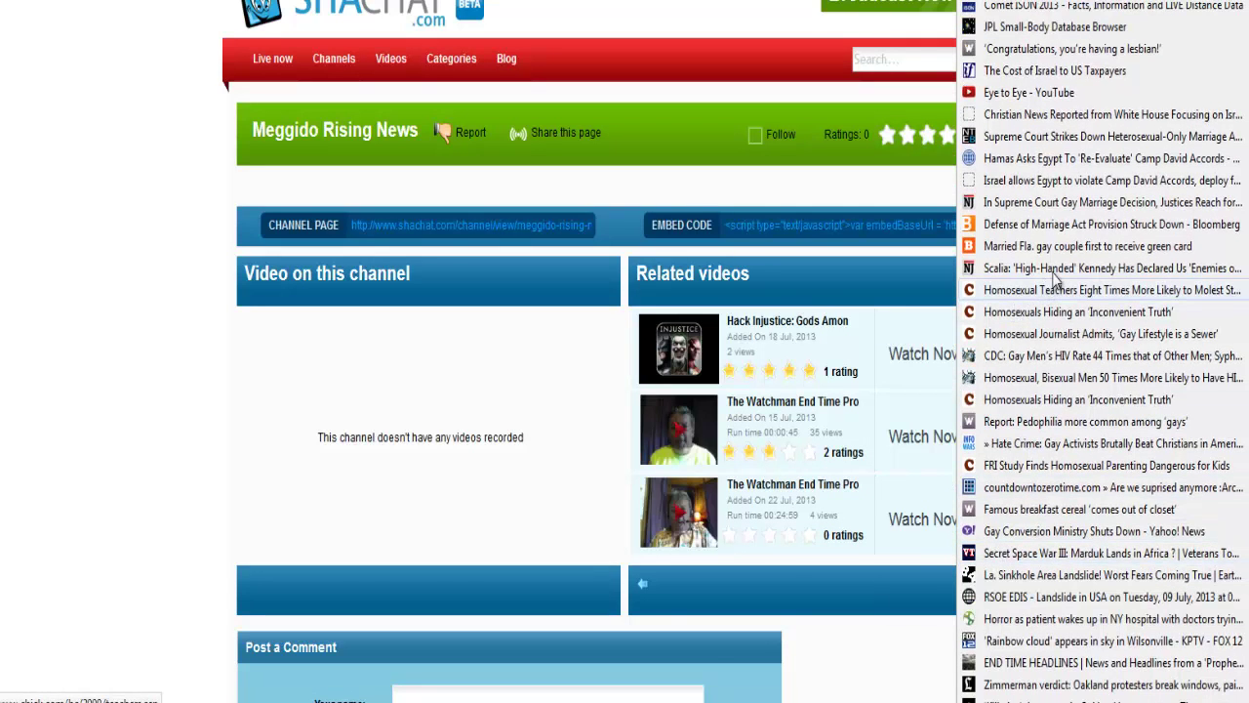
pyautogui.scroll(3, 1024, 417)
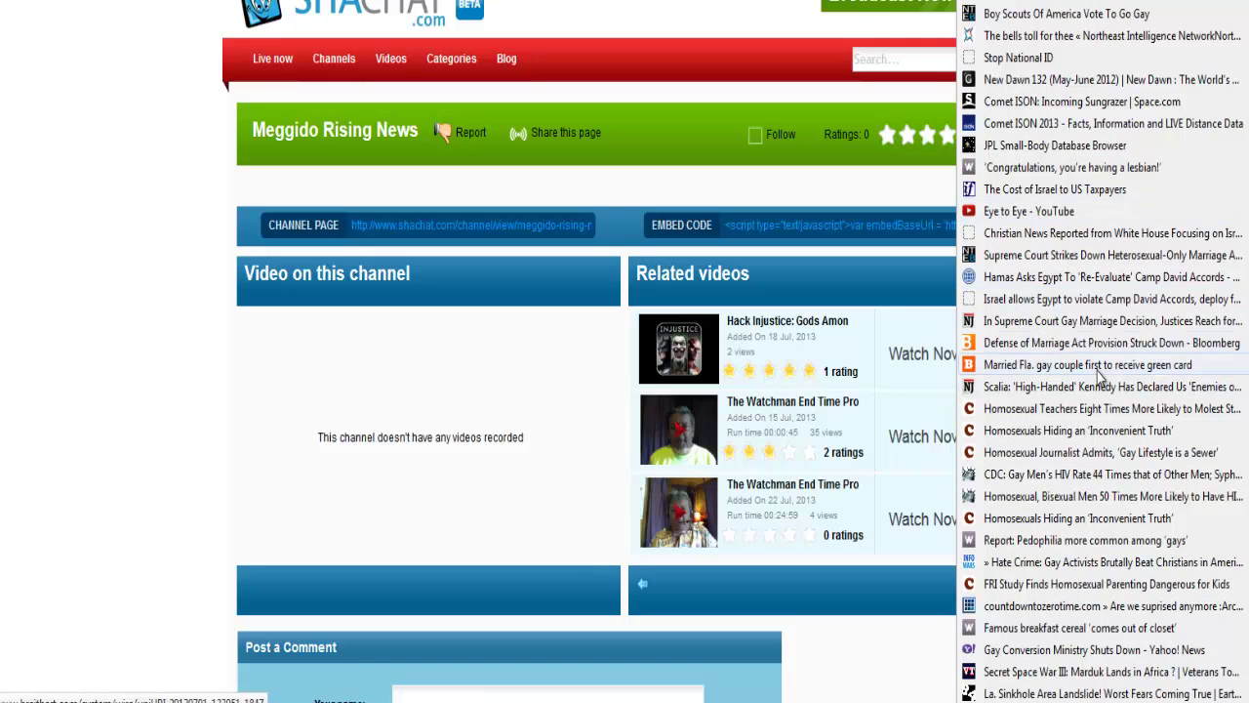
pyautogui.scroll(-2, 1015, 253)
pyautogui.scroll(-1, 1098, 376)
pyautogui.scroll(3, 1097, 375)
pyautogui.scroll(-1, 1096, 371)
pyautogui.scroll(-2, 1095, 368)
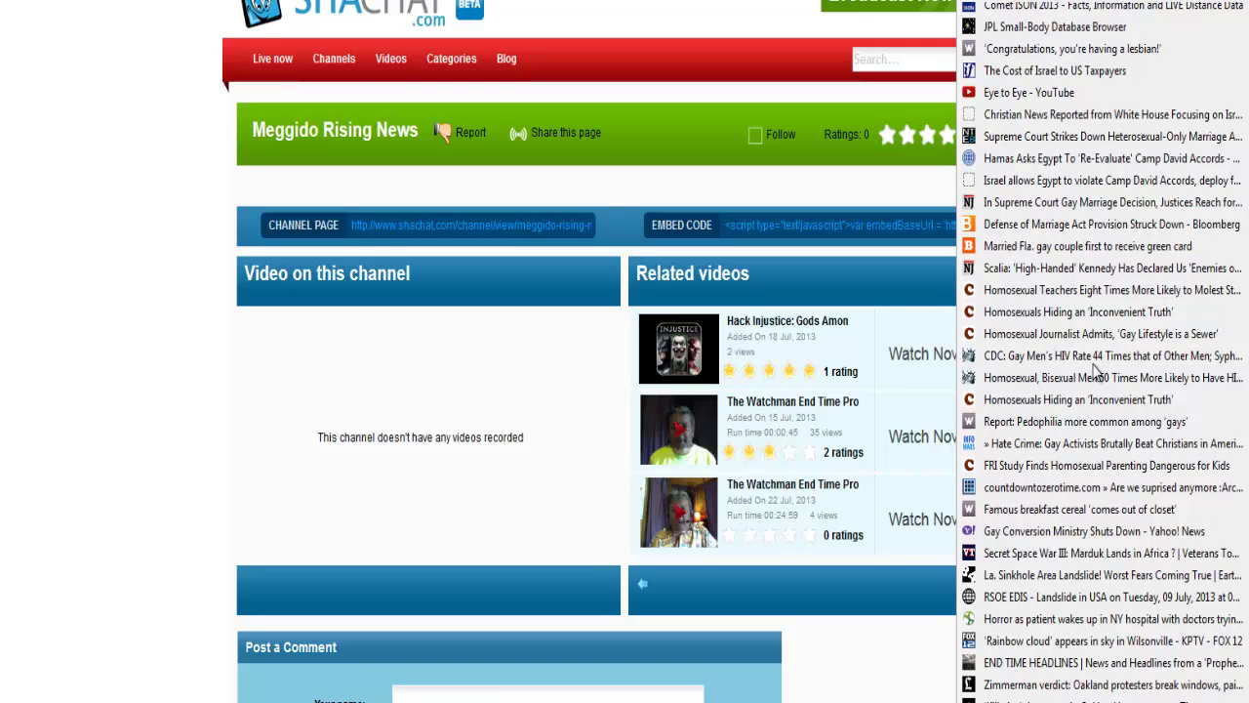
pyautogui.scroll(2, 1096, 371)
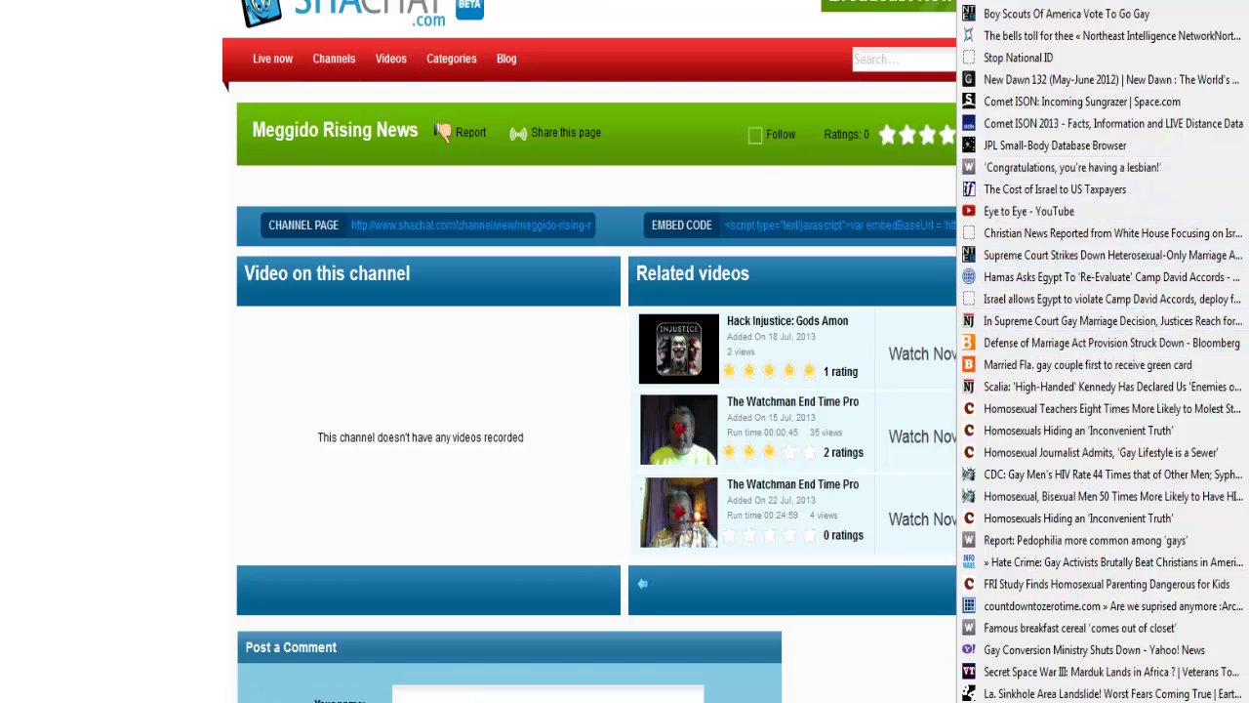
# - Switch to the Truth Be Told blog
pyautogui.click(1064, 13)
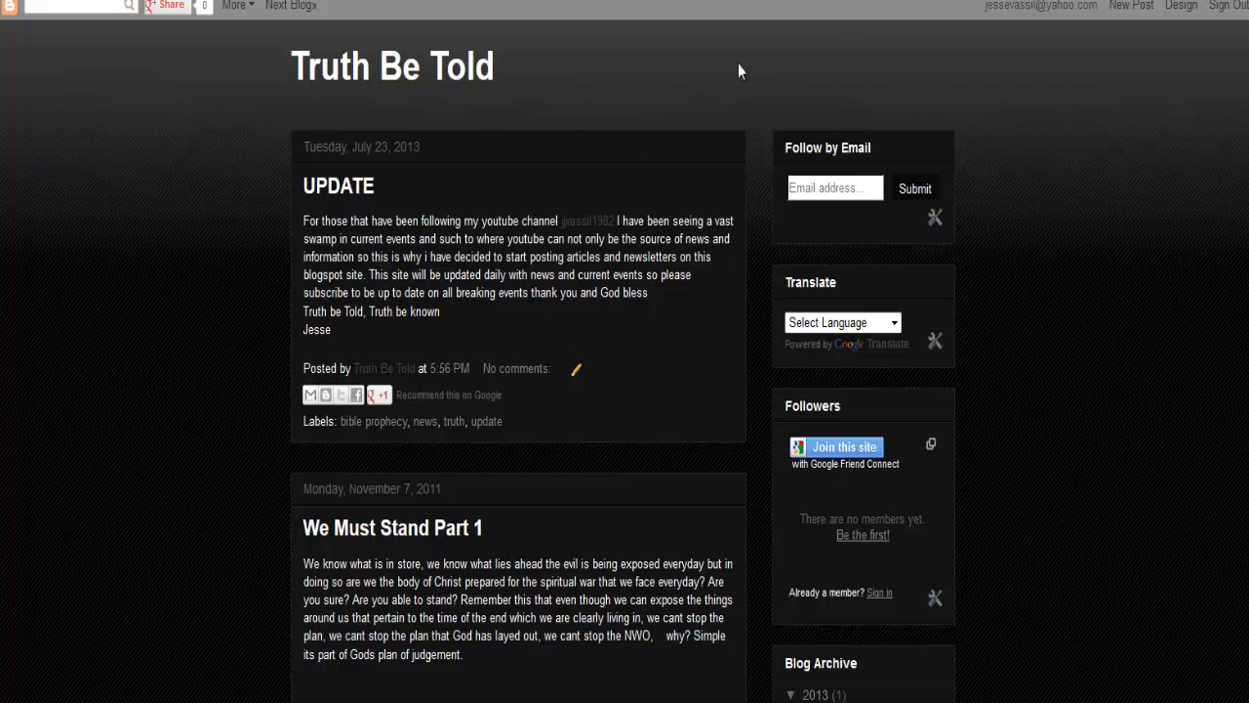
pyautogui.scroll(-3, 1059, 220)
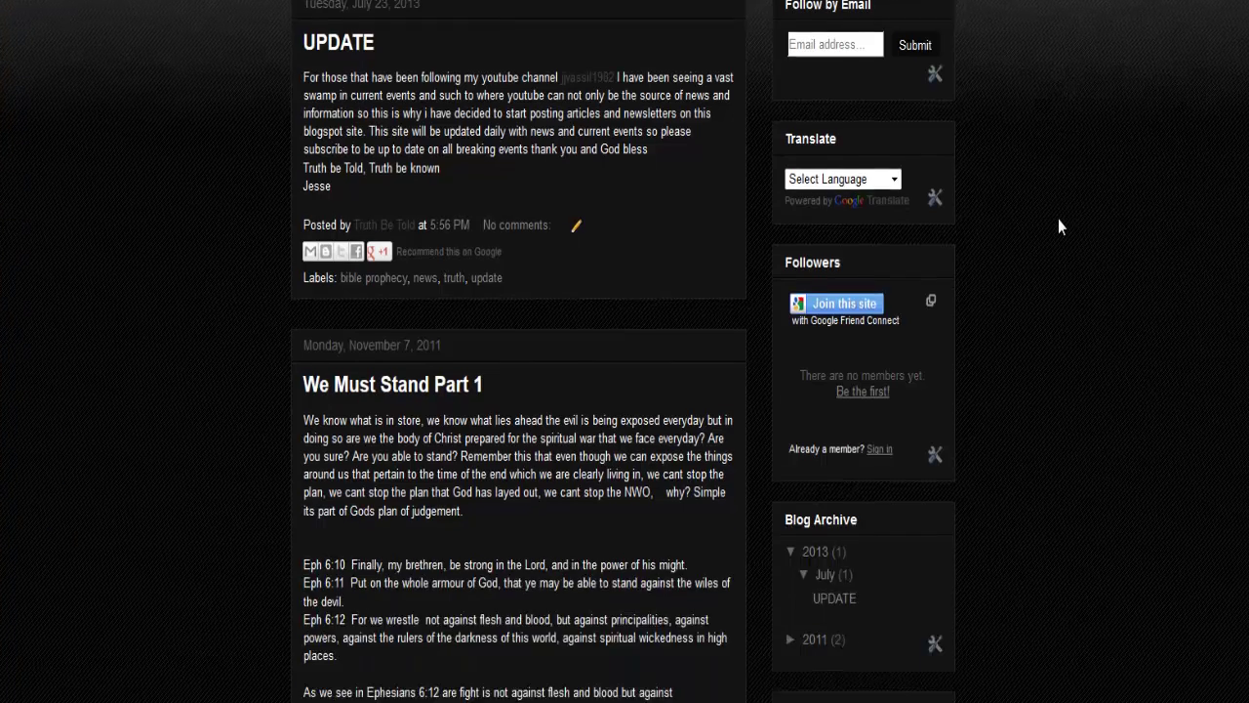
pyautogui.scroll(-3, 1059, 220)
pyautogui.scroll(6, 1059, 219)
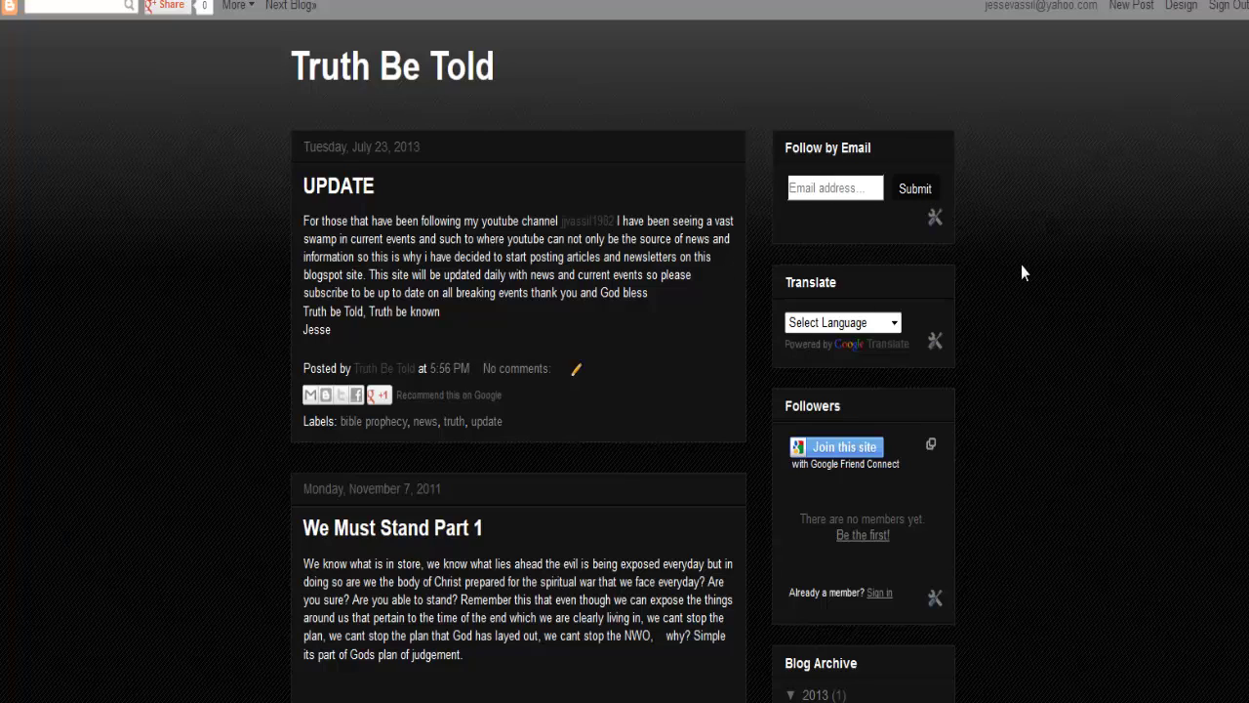
pyautogui.scroll(-3, 1020, 264)
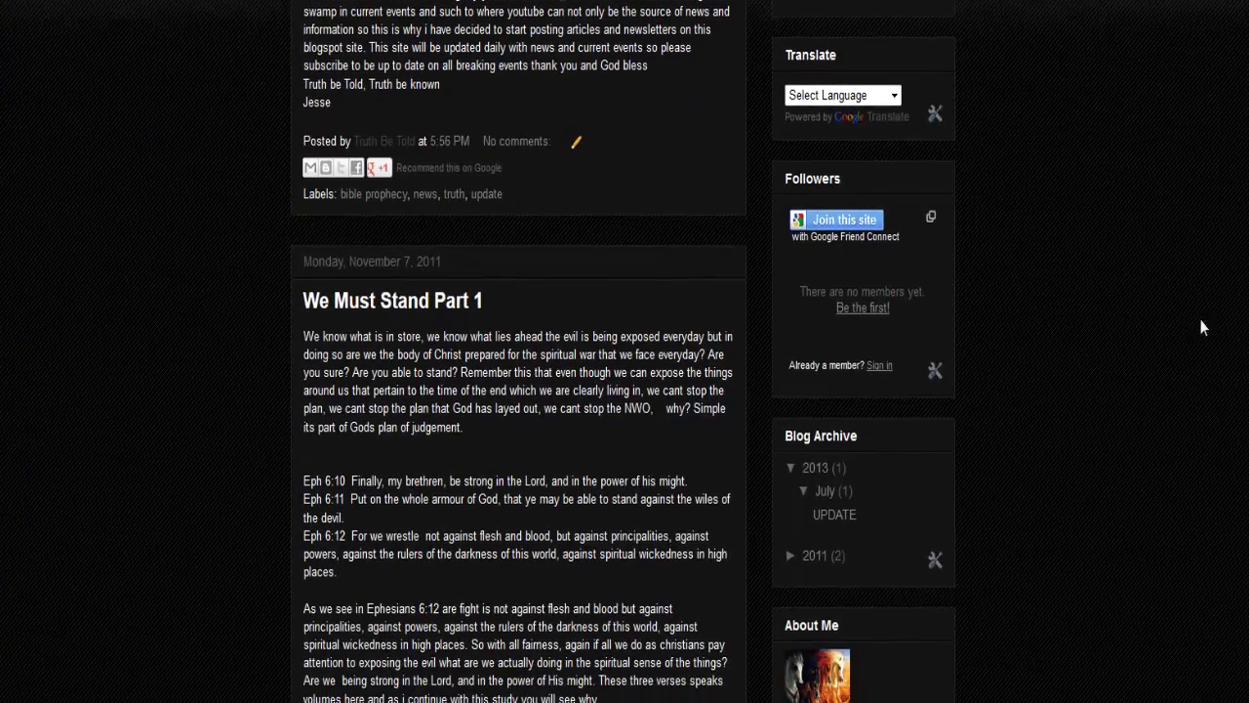
pyautogui.scroll(-5, 1146, 297)
pyautogui.scroll(-3, 1146, 298)
pyautogui.scroll(-1, 1147, 298)
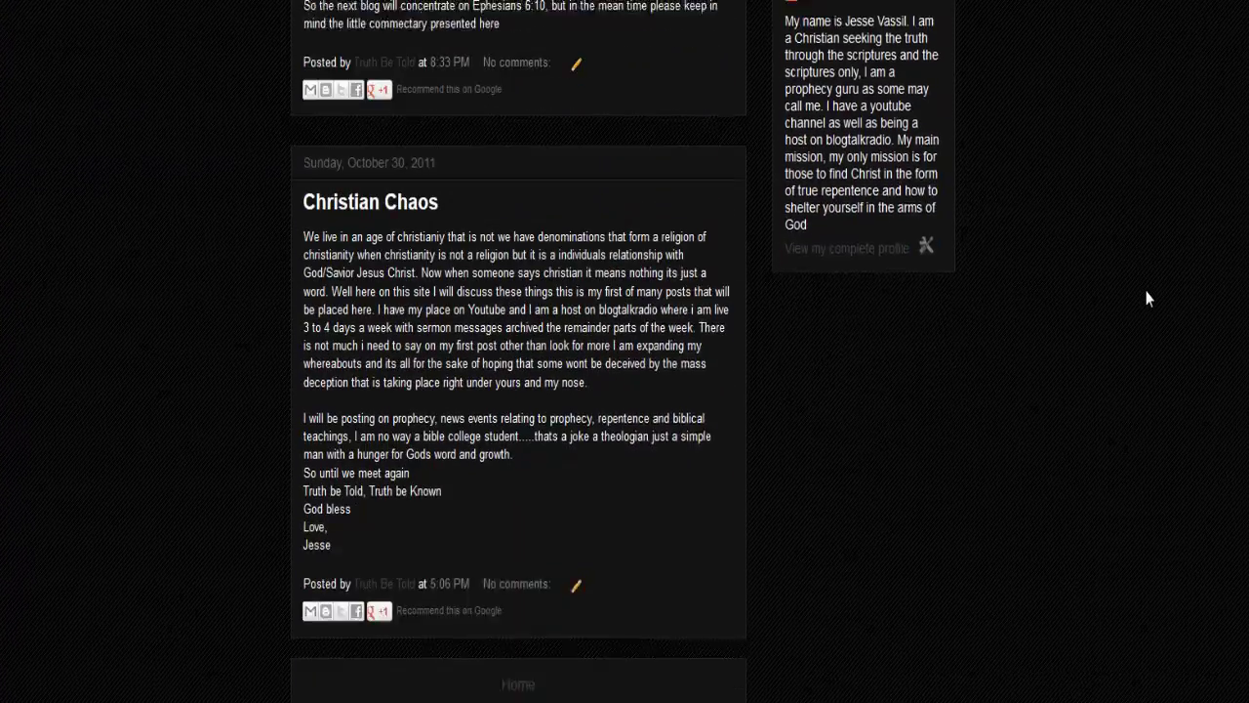
pyautogui.scroll(-1, 1146, 297)
pyautogui.scroll(4, 1147, 297)
pyautogui.scroll(4, 1147, 298)
pyautogui.scroll(3, 1146, 297)
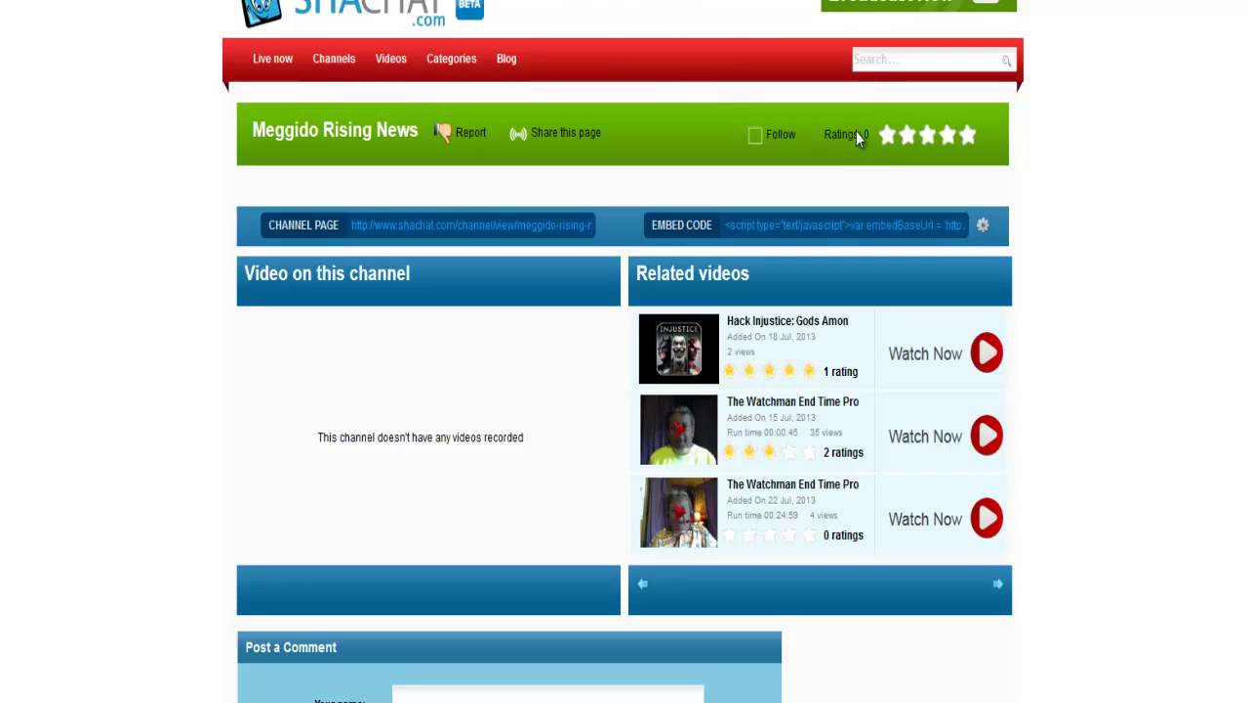
pyautogui.scroll(-3, 1120, 314)
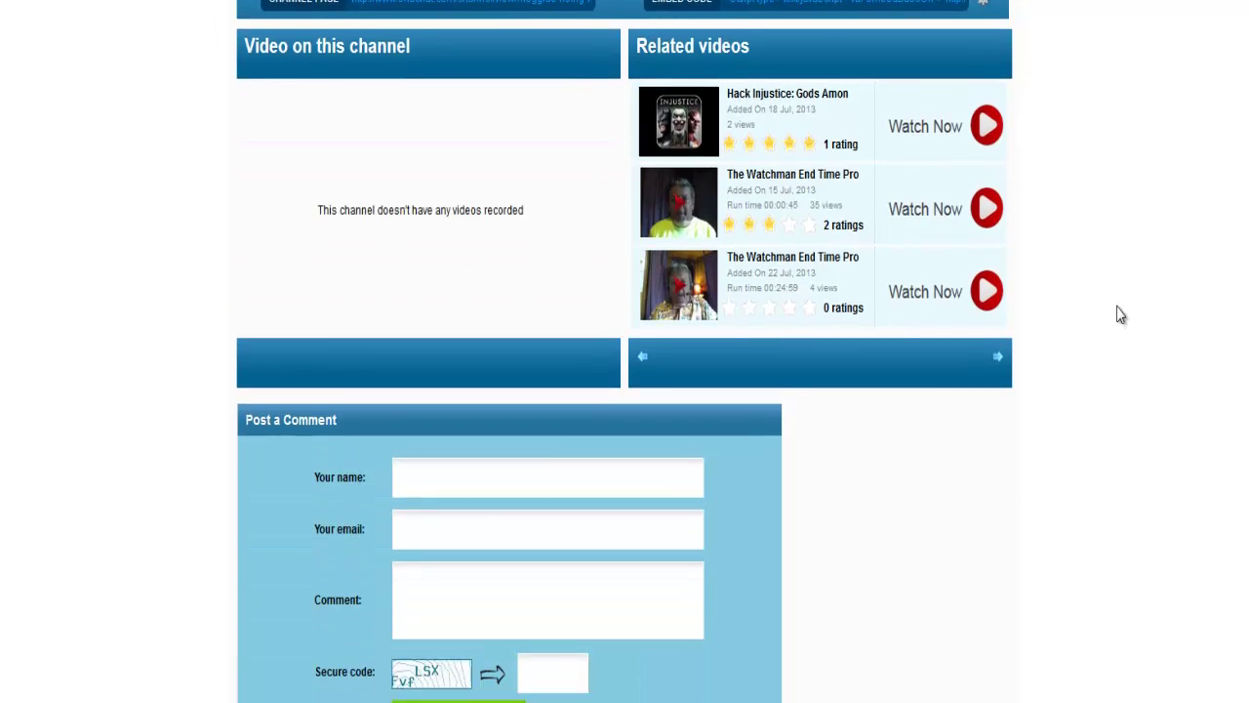
pyautogui.scroll(-3, 1120, 314)
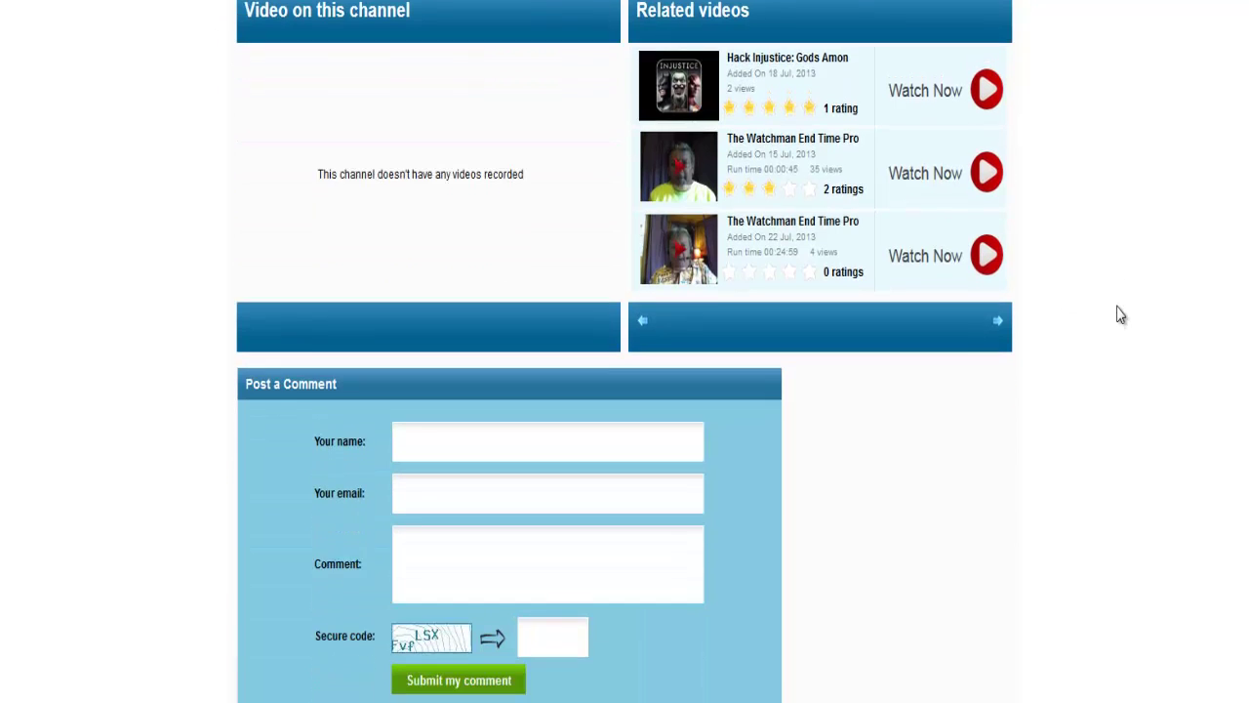
pyautogui.scroll(-3, 1120, 315)
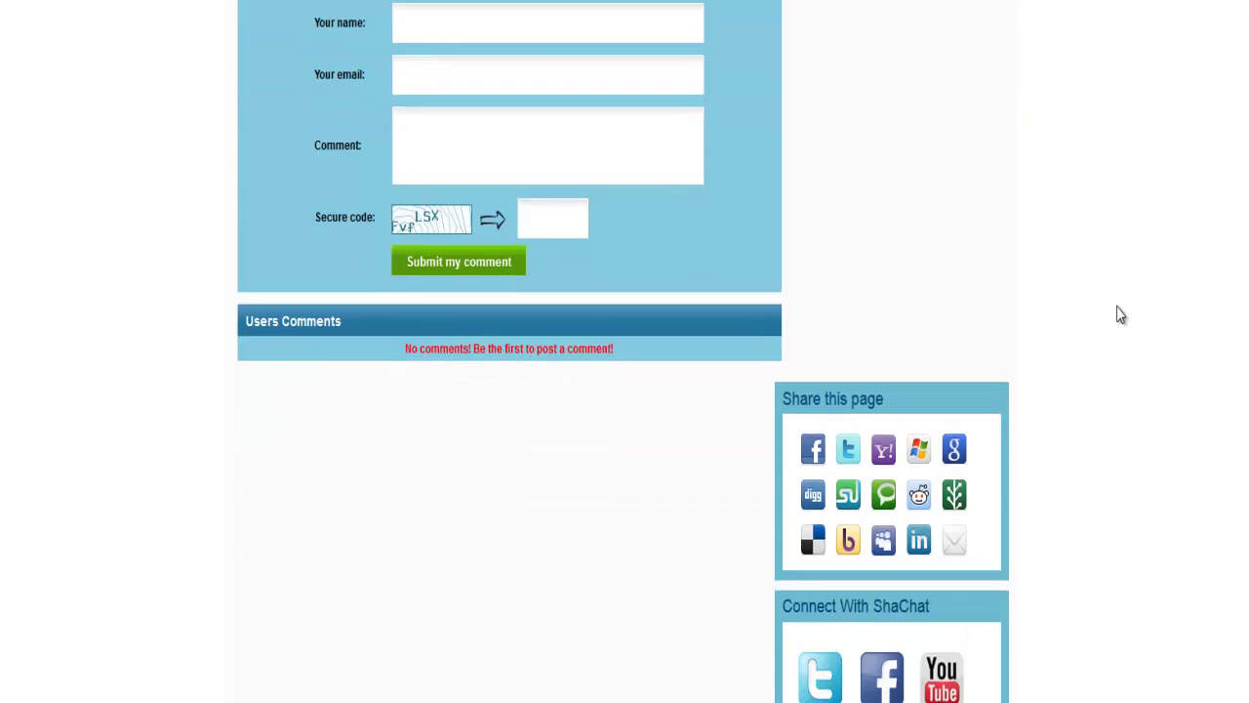
pyautogui.scroll(5, 1120, 315)
pyautogui.scroll(3, 1120, 314)
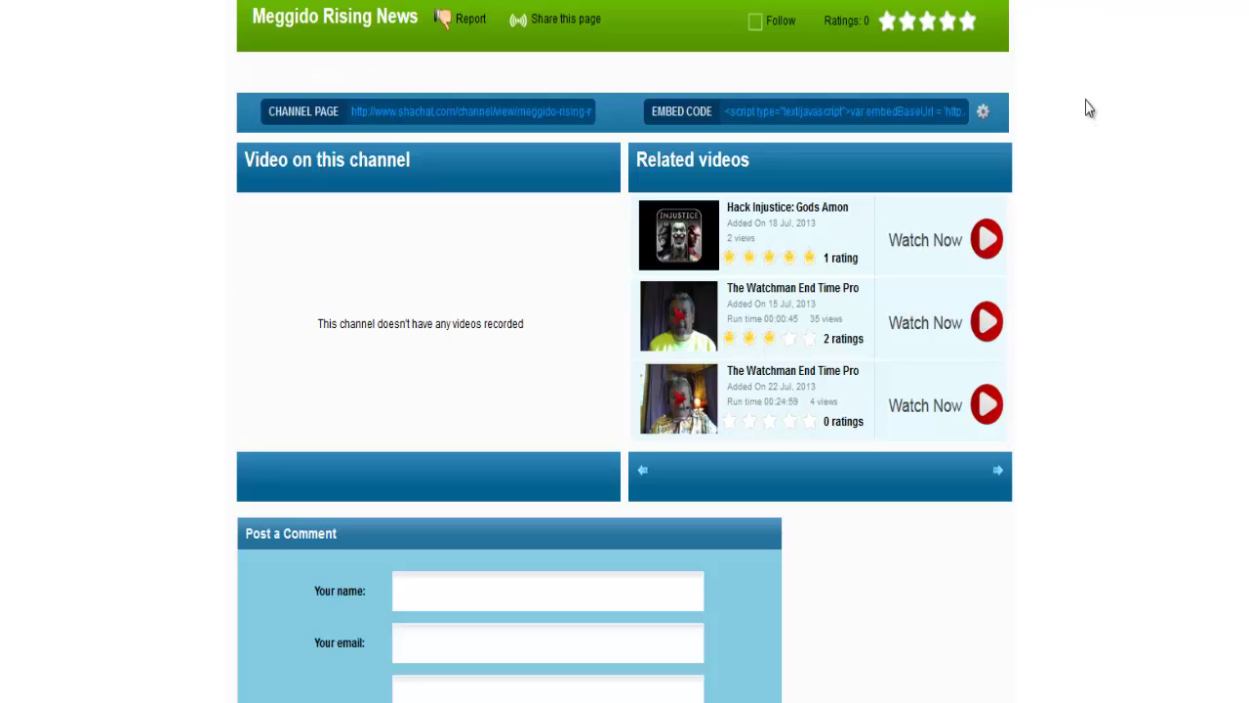
pyautogui.scroll(-3, 1123, 192)
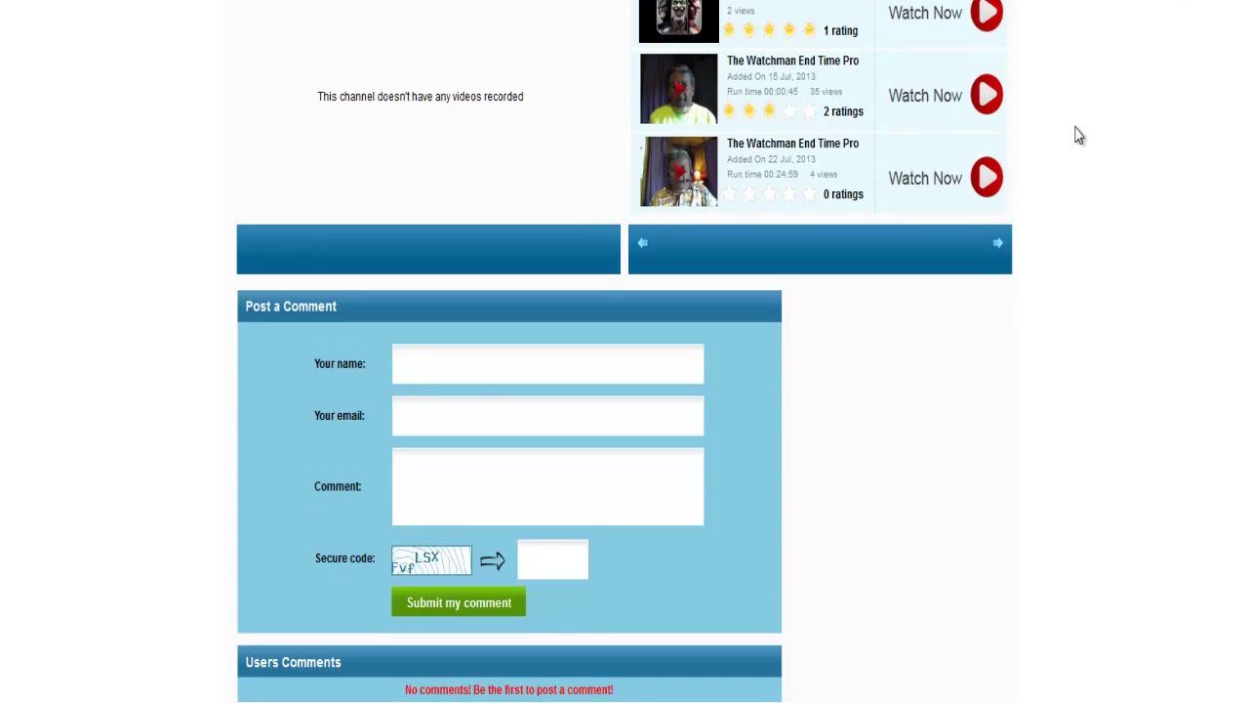
pyautogui.scroll(-2, 1124, 134)
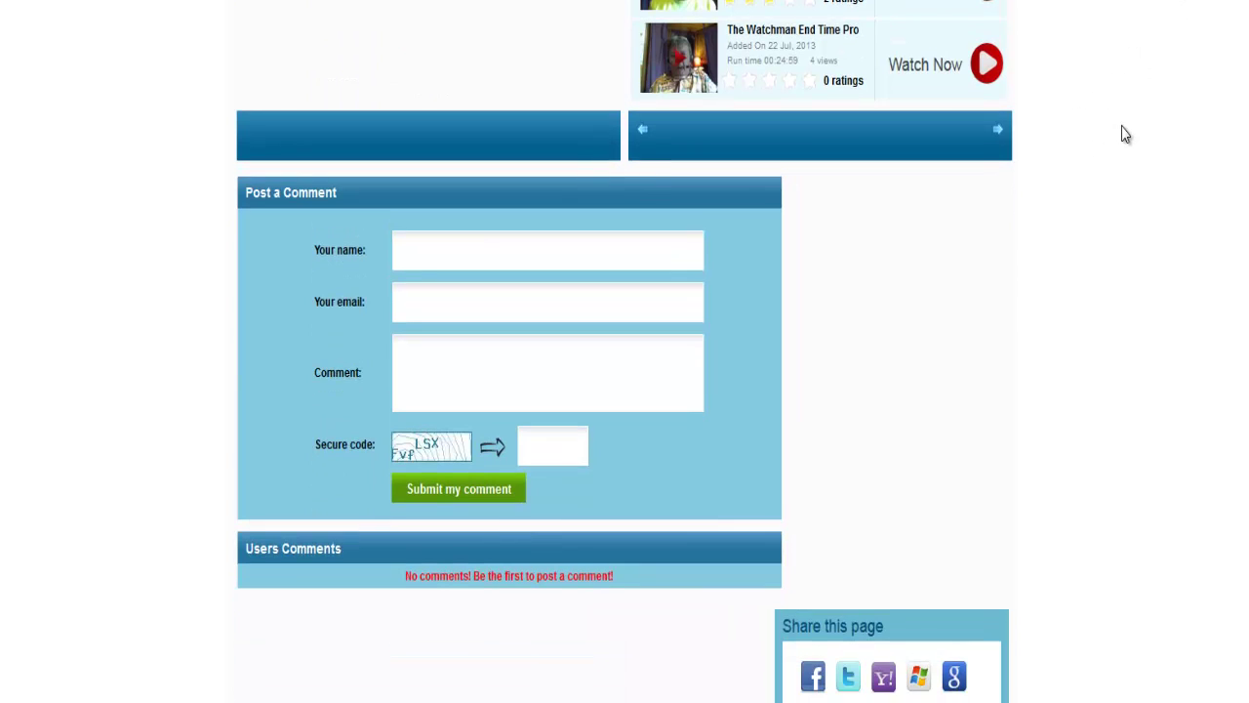
pyautogui.scroll(-4, 1124, 134)
pyautogui.scroll(-3, 1123, 134)
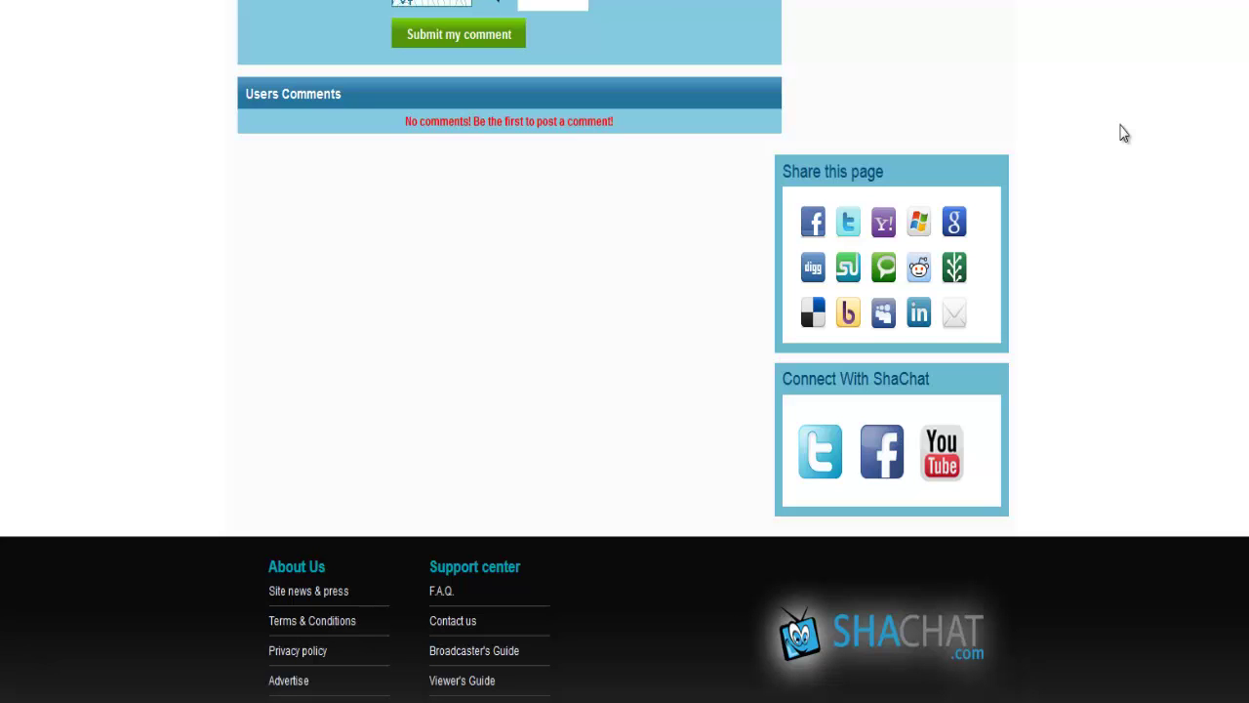
pyautogui.scroll(2, 1095, 216)
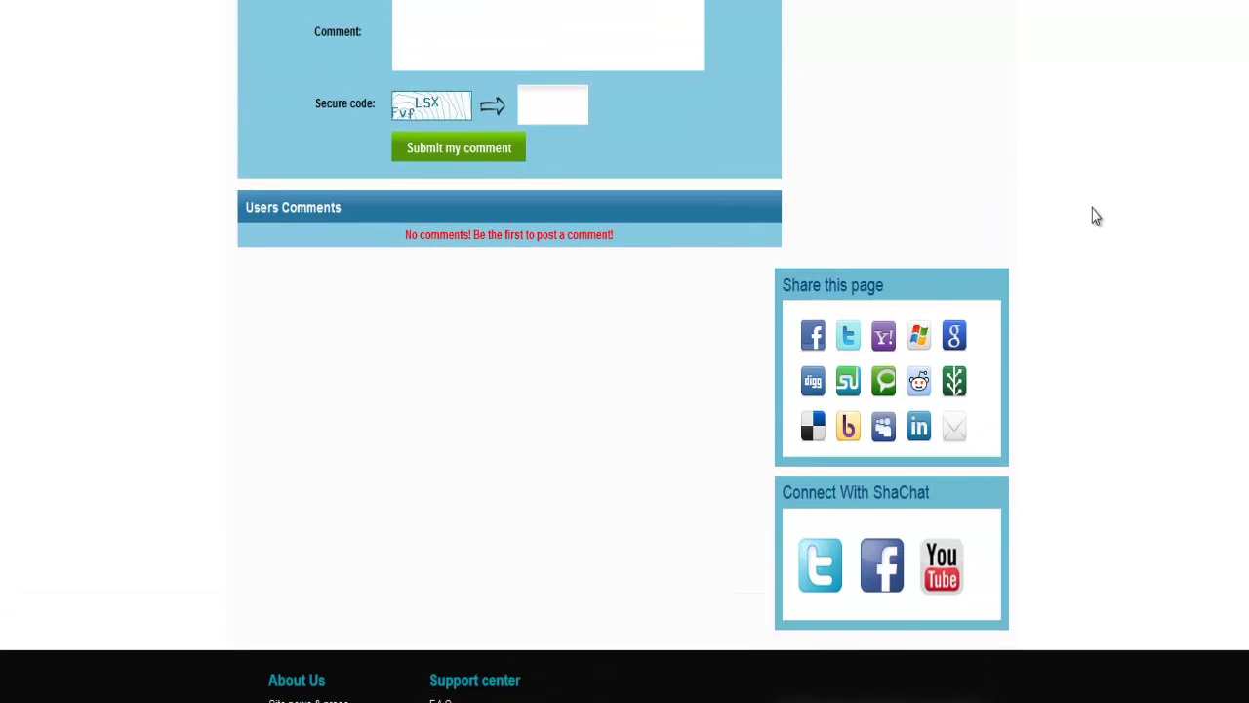
pyautogui.scroll(2, 1094, 215)
pyautogui.scroll(2, 1094, 215)
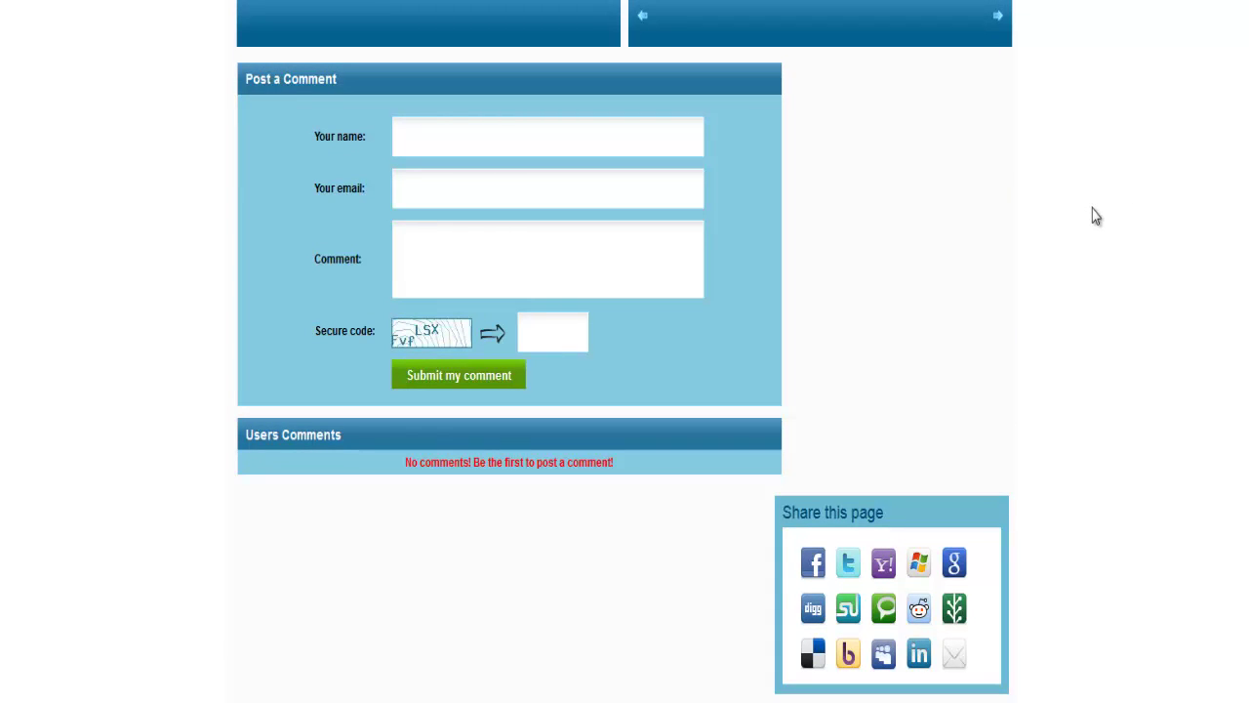
pyautogui.scroll(-4, 1095, 215)
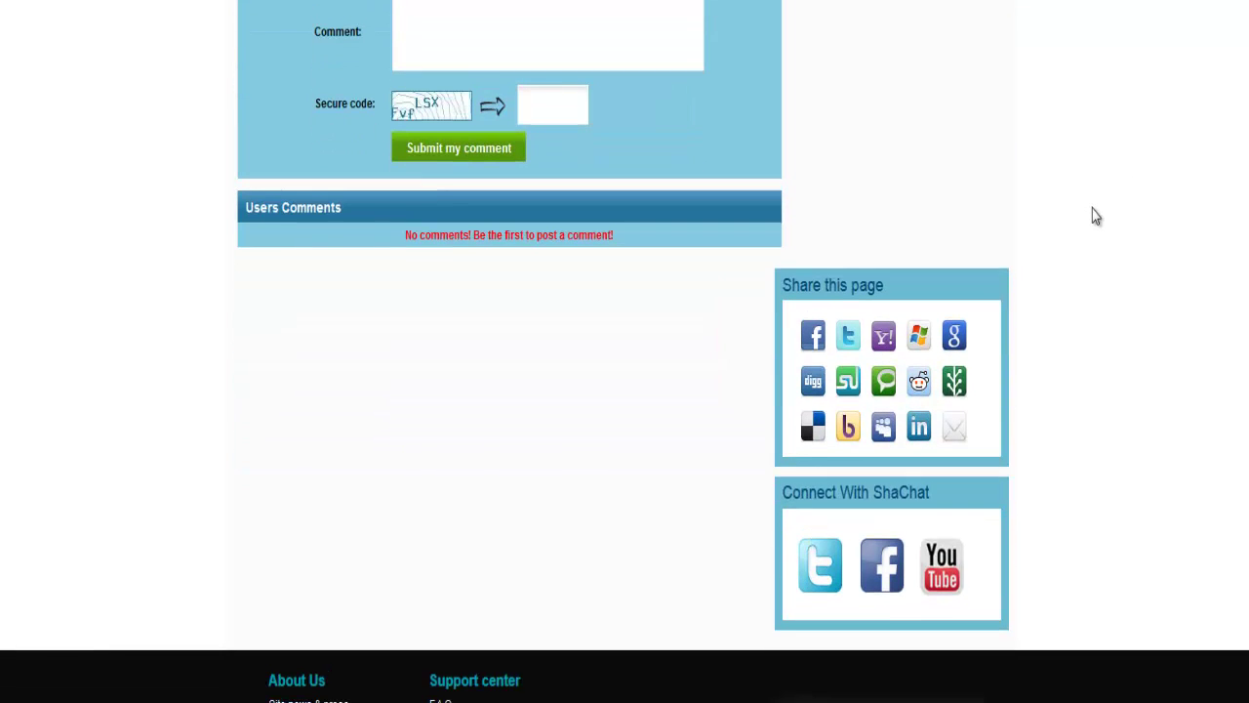
pyautogui.scroll(2, 1095, 216)
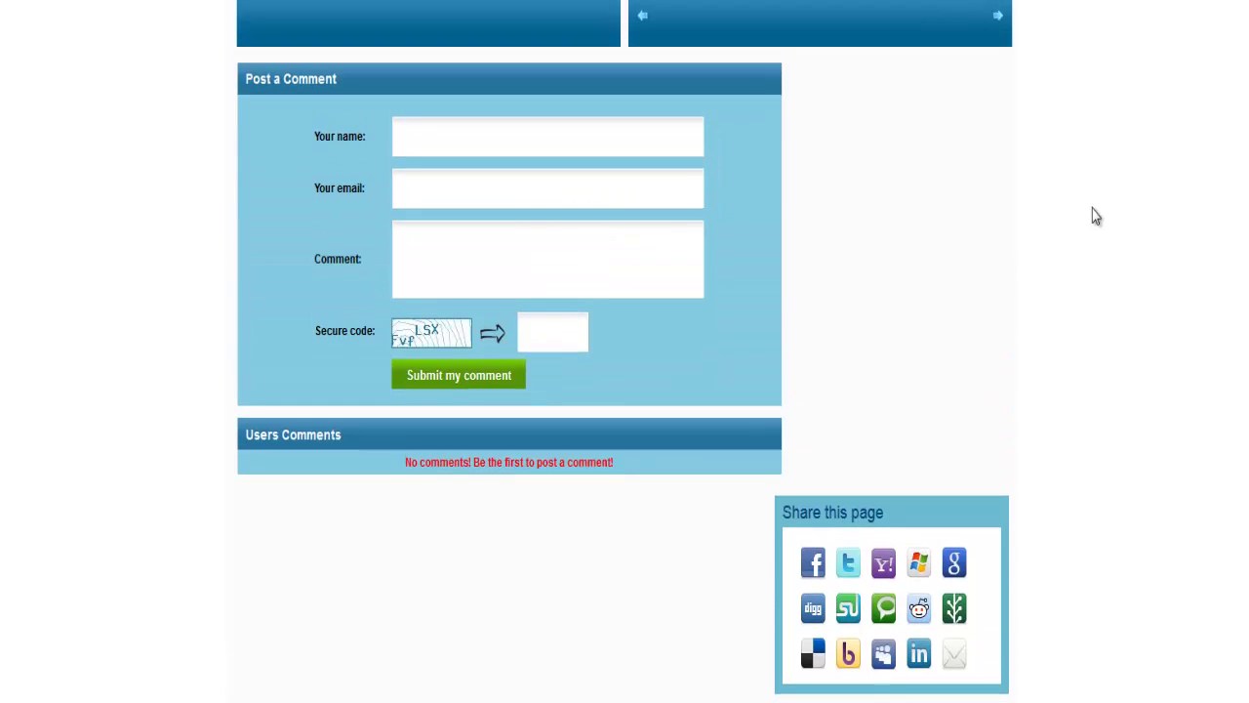
pyautogui.scroll(2, 1095, 216)
pyautogui.scroll(1, 1095, 216)
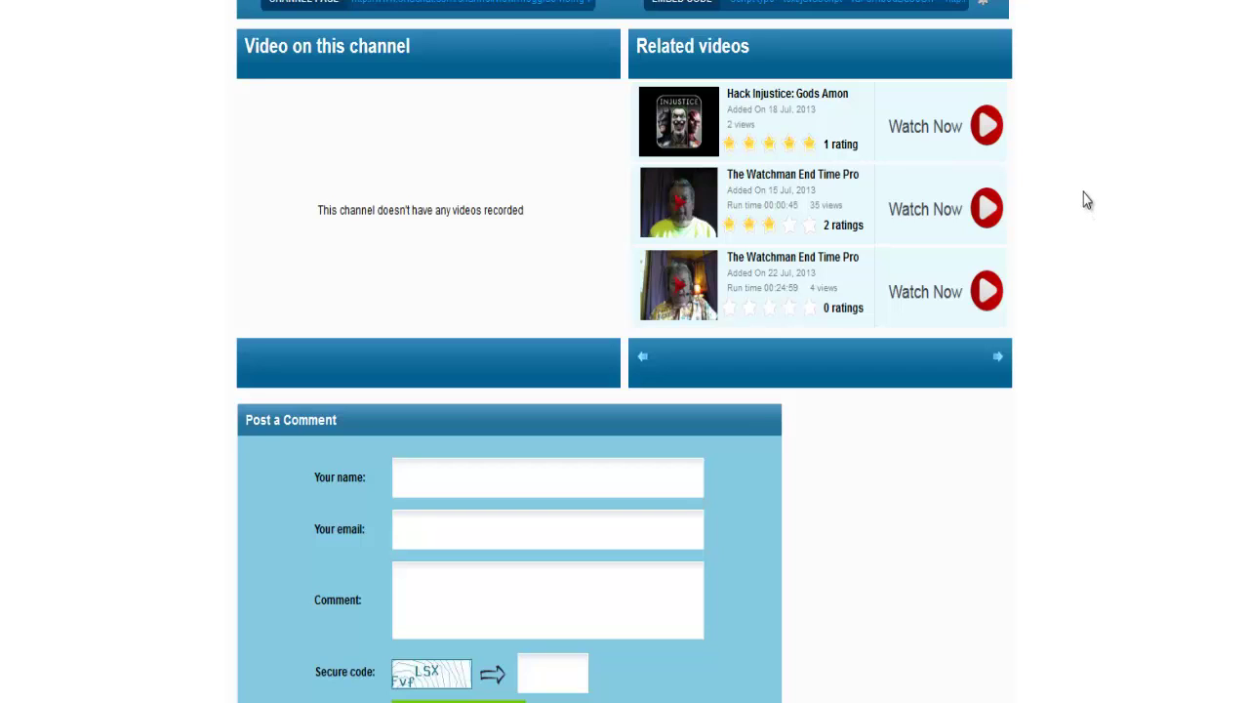
pyautogui.scroll(2, 1086, 199)
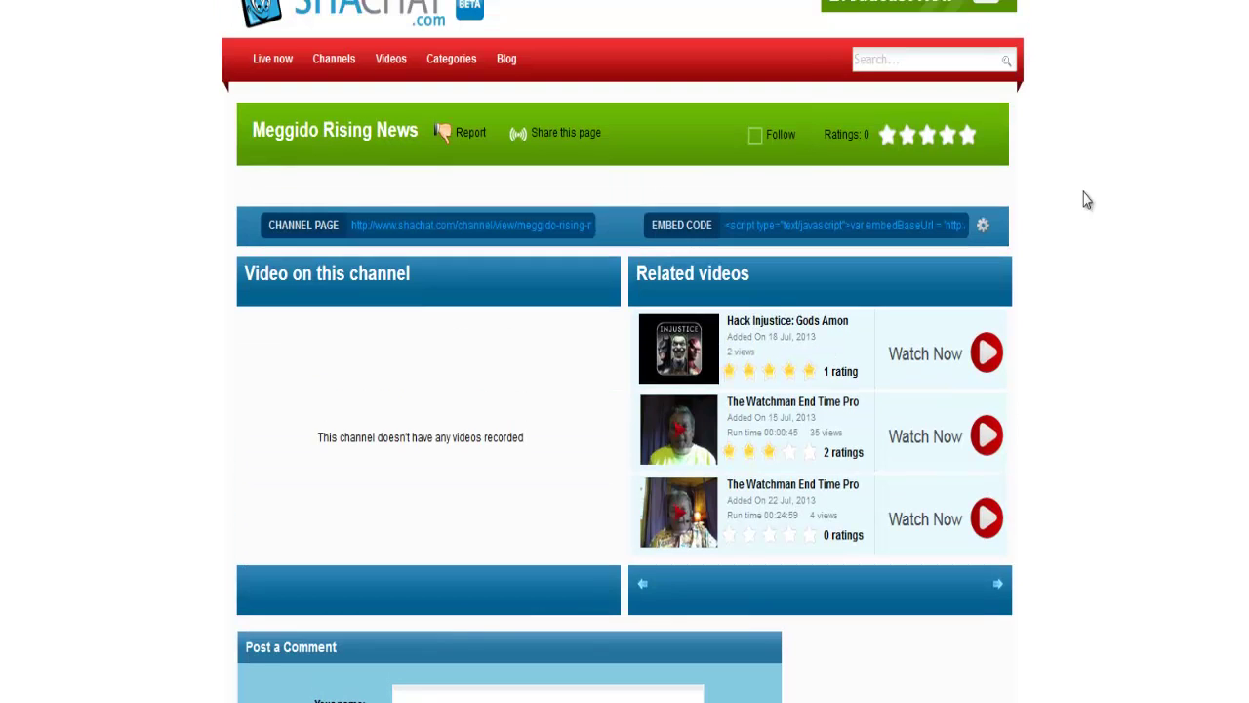
pyautogui.scroll(1, 1085, 198)
pyautogui.scroll(-2, 1085, 199)
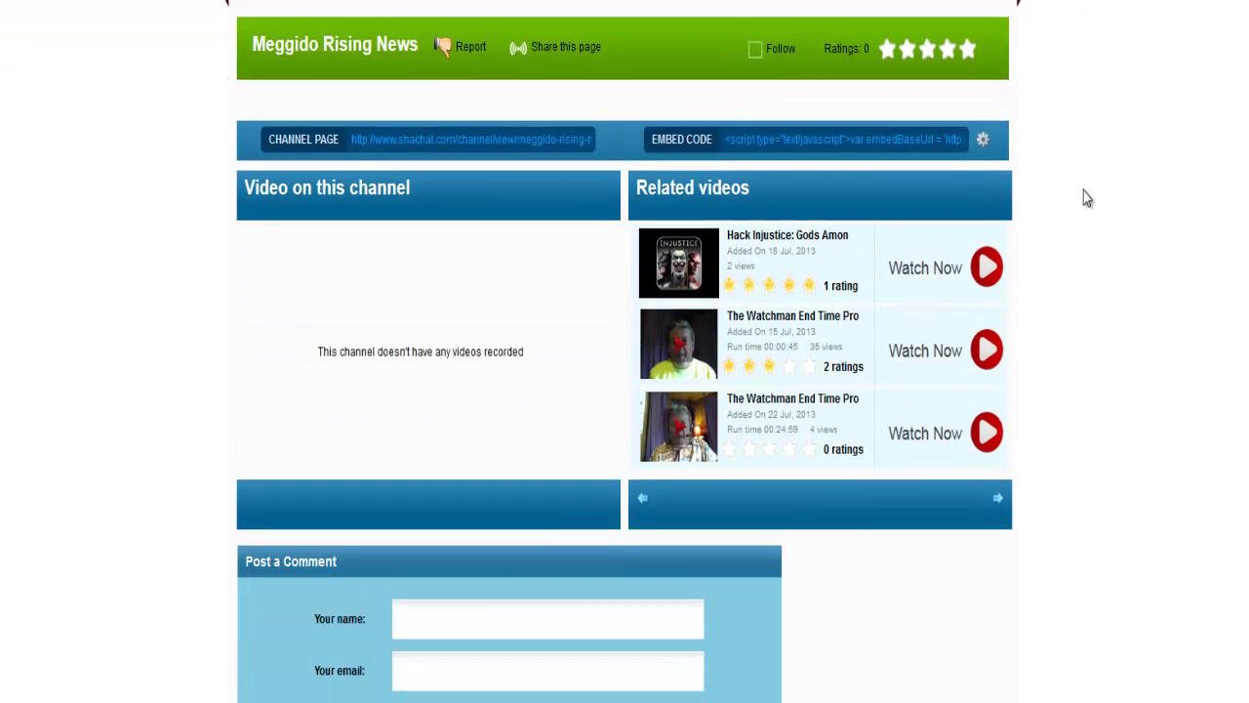
pyautogui.scroll(-2, 1086, 198)
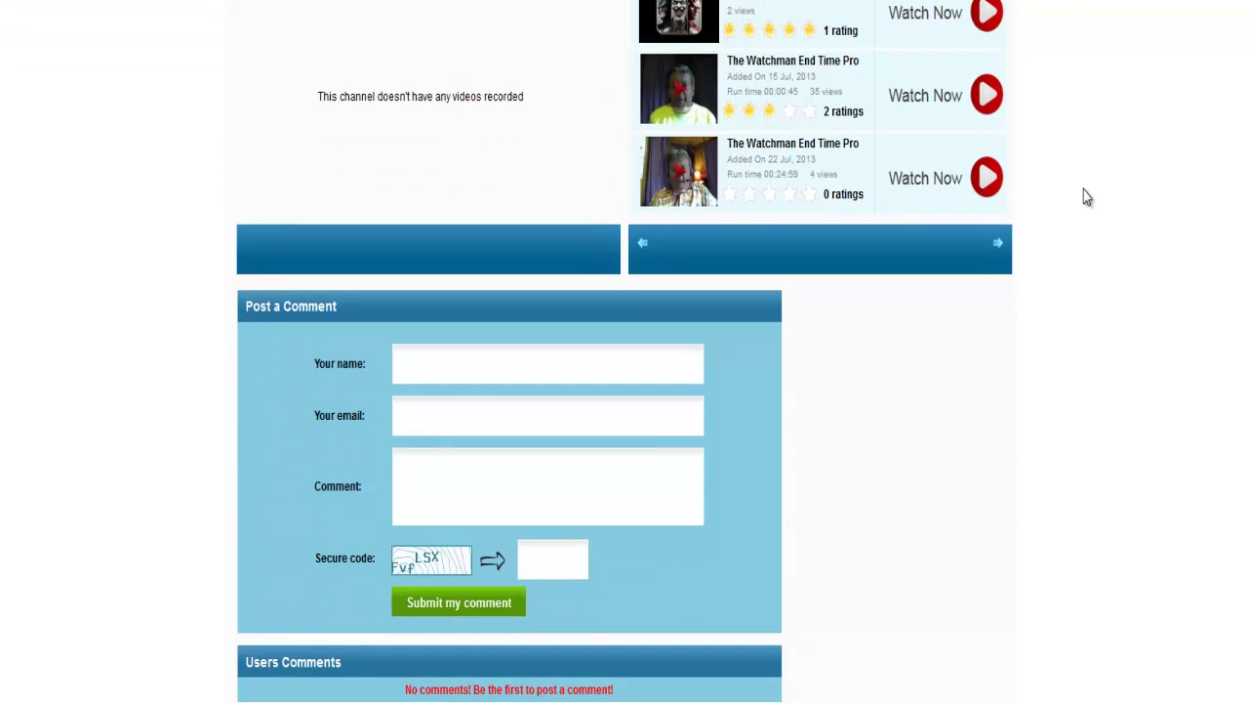
pyautogui.scroll(-1, 1086, 199)
pyautogui.scroll(-1, 1086, 198)
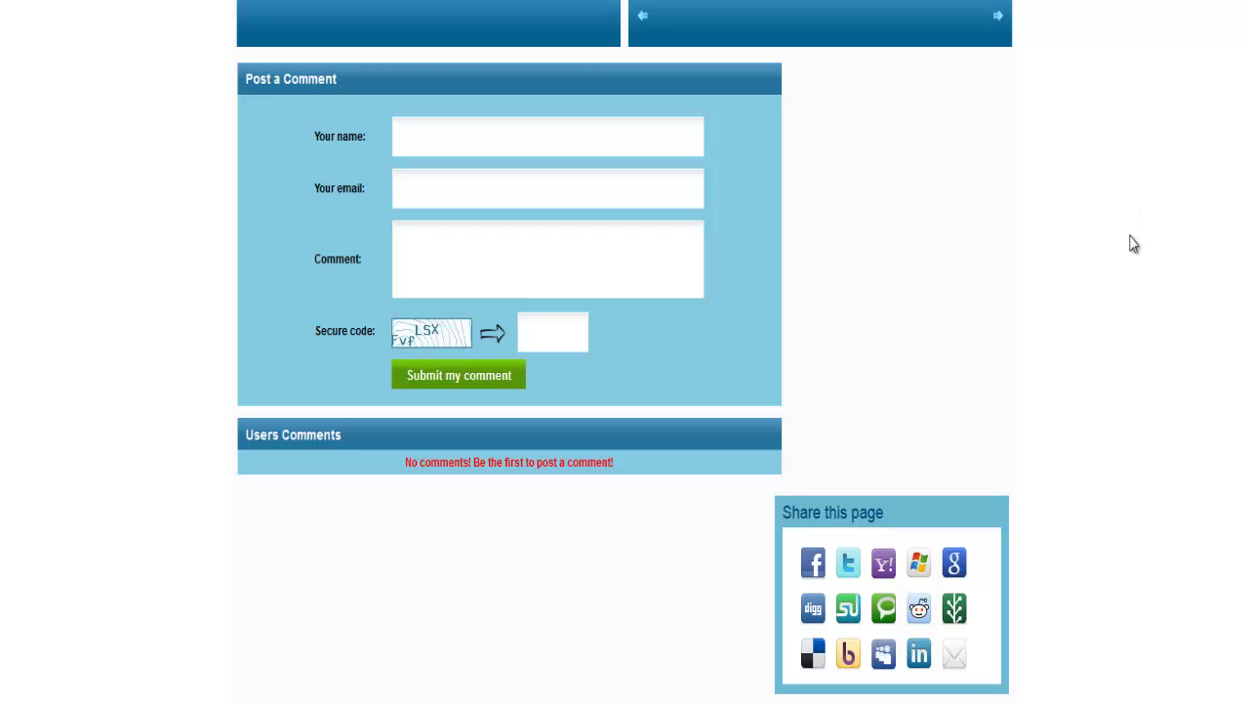
pyautogui.scroll(-2, 1132, 243)
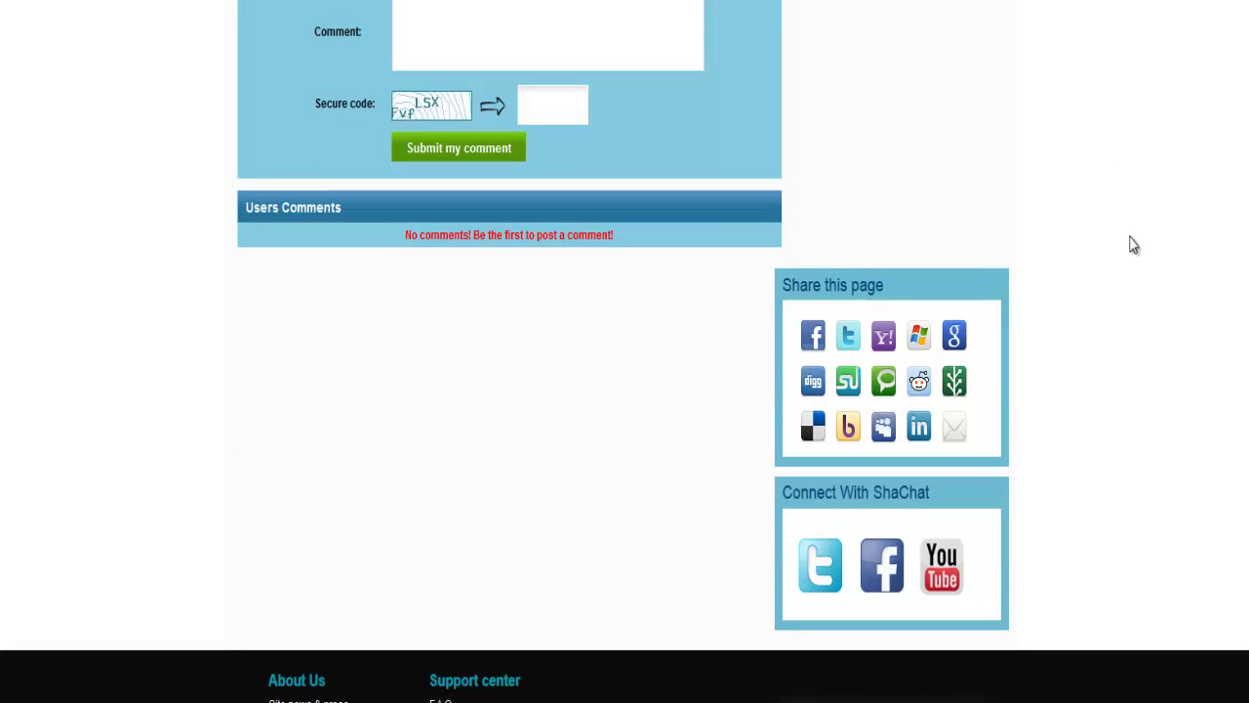